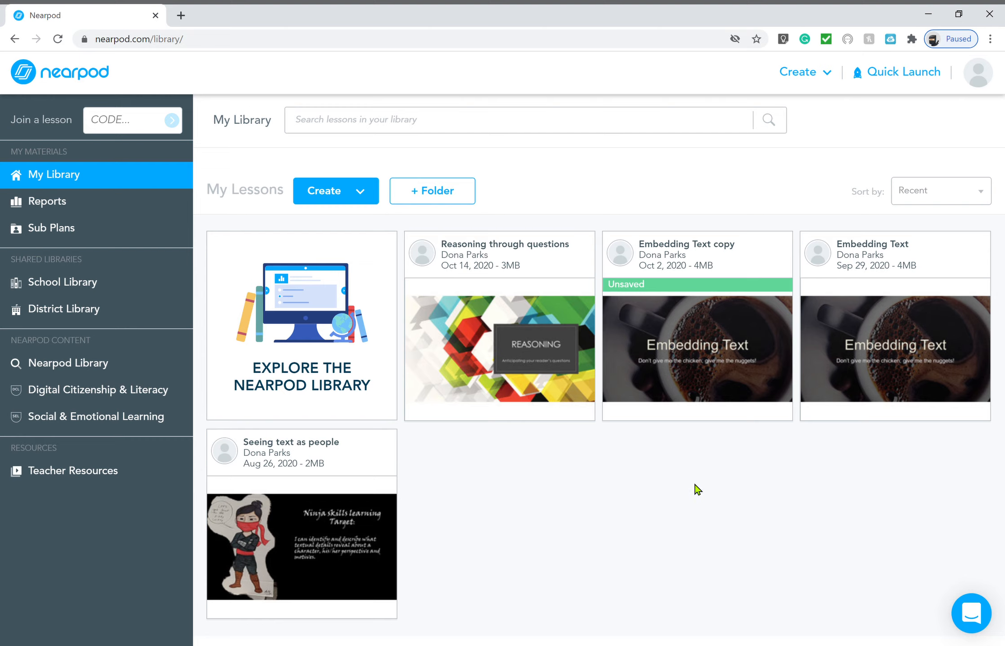
# Create a new blank Nearpod lesson and title it 'Organizing by ideas'
pyautogui.click(374, 201)
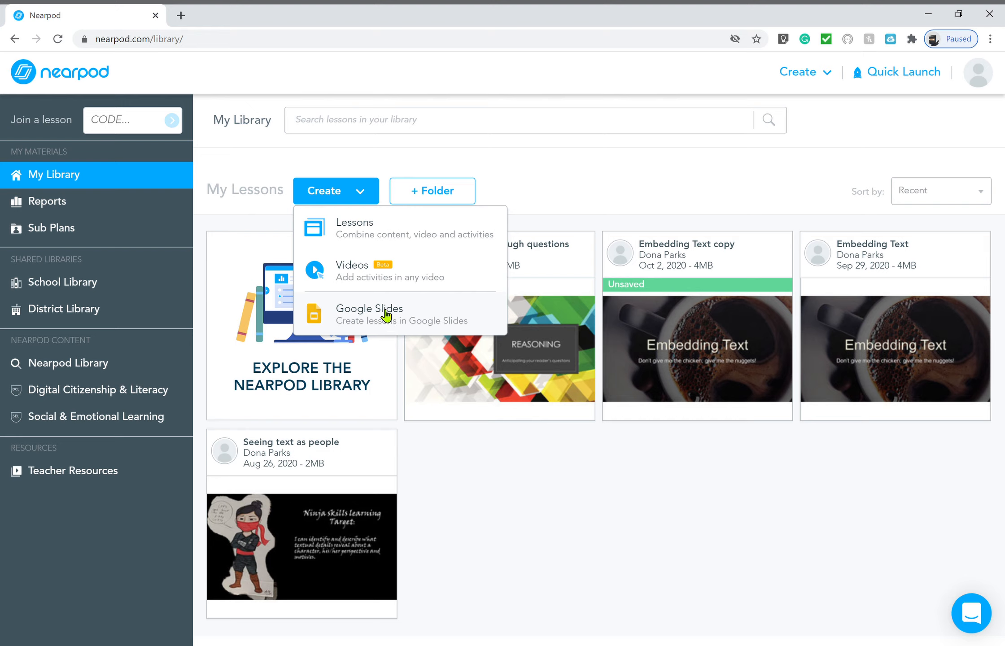
pyautogui.click(376, 234)
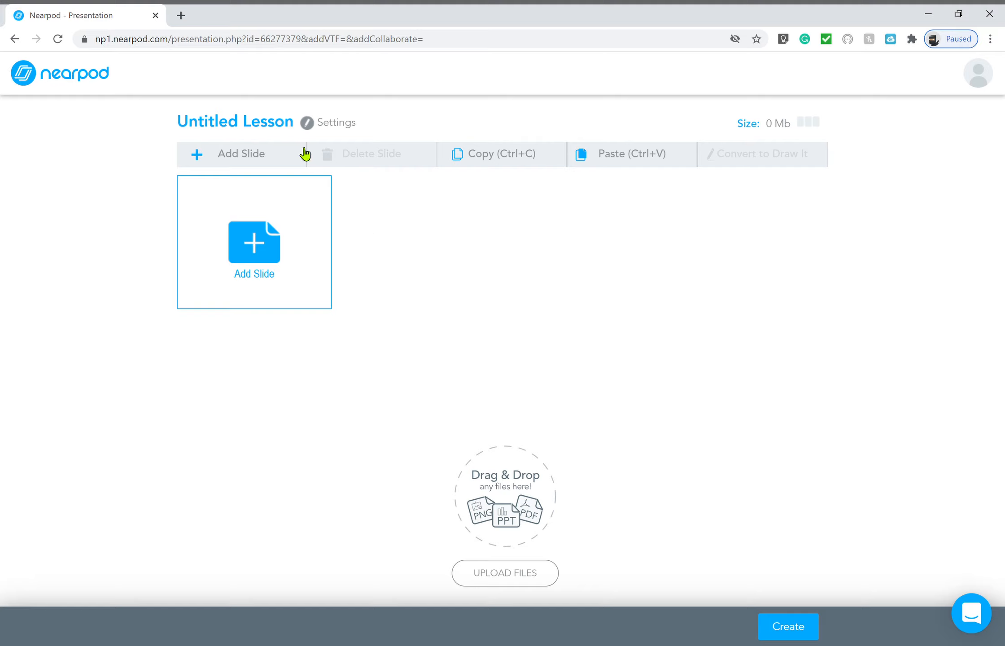
pyautogui.click(285, 128)
pyautogui.press('BackSpace')
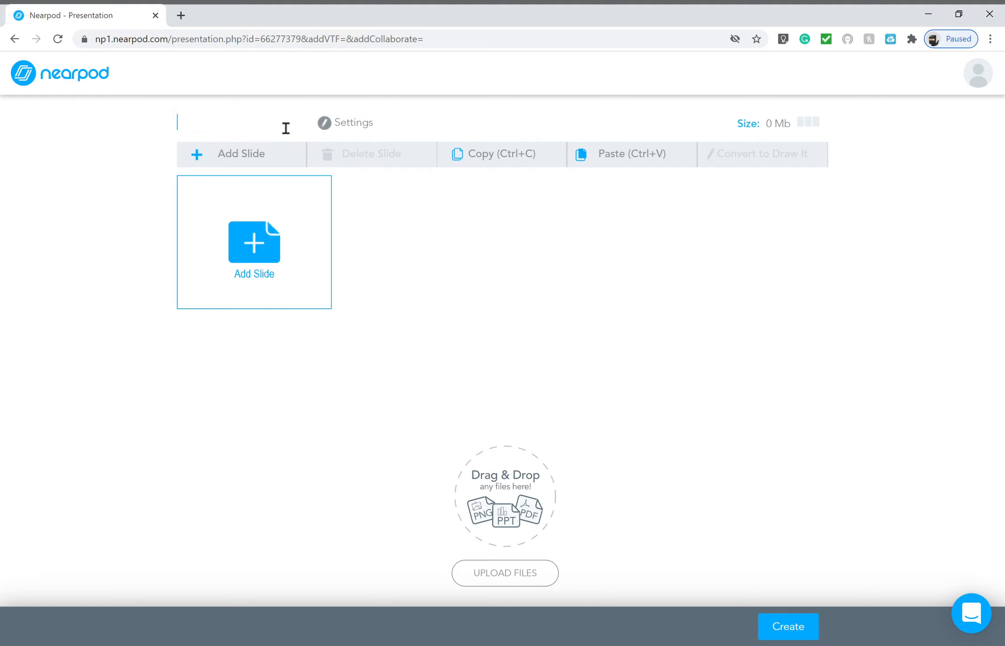
pyautogui.write('Organizing by para')
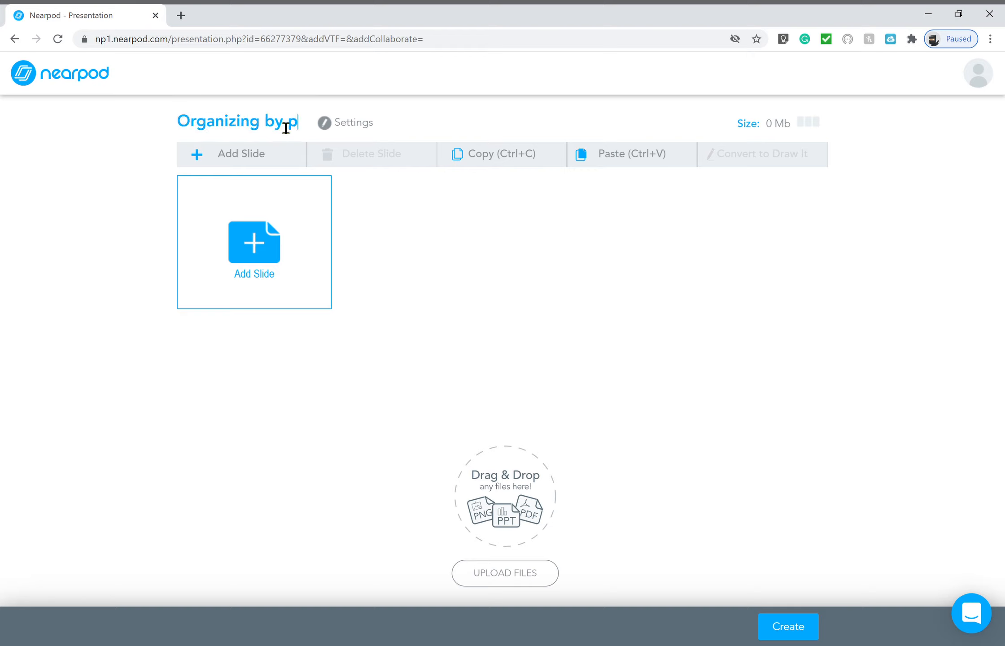
pyautogui.press('BackSpace')
pyautogui.press('BackSpace')
pyautogui.press('BackSpace')
pyautogui.press('BackSpace')
pyautogui.write('ideas')
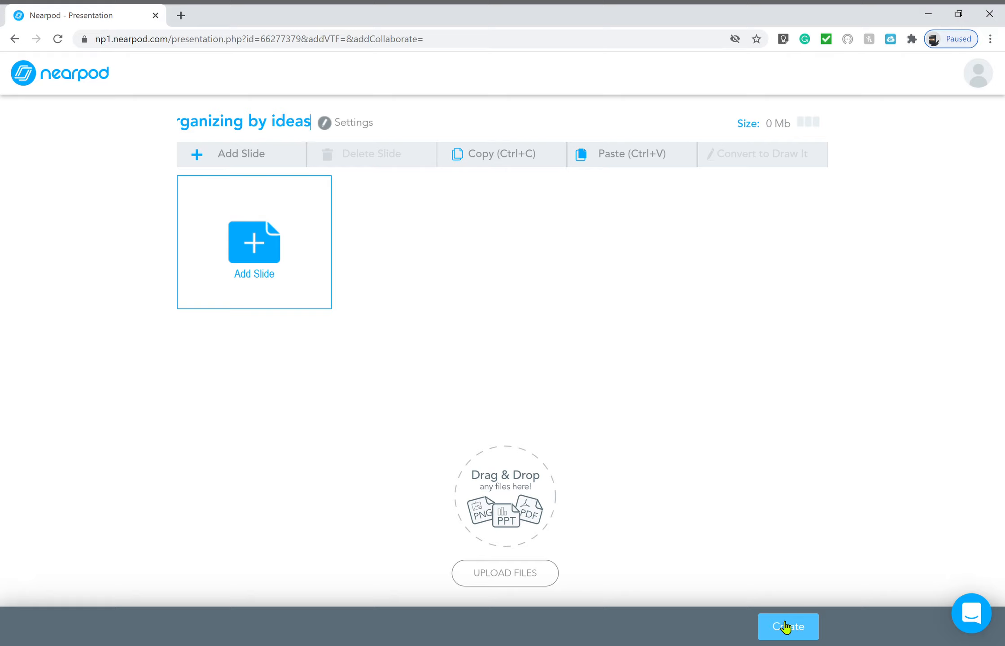
pyautogui.click(609, 447)
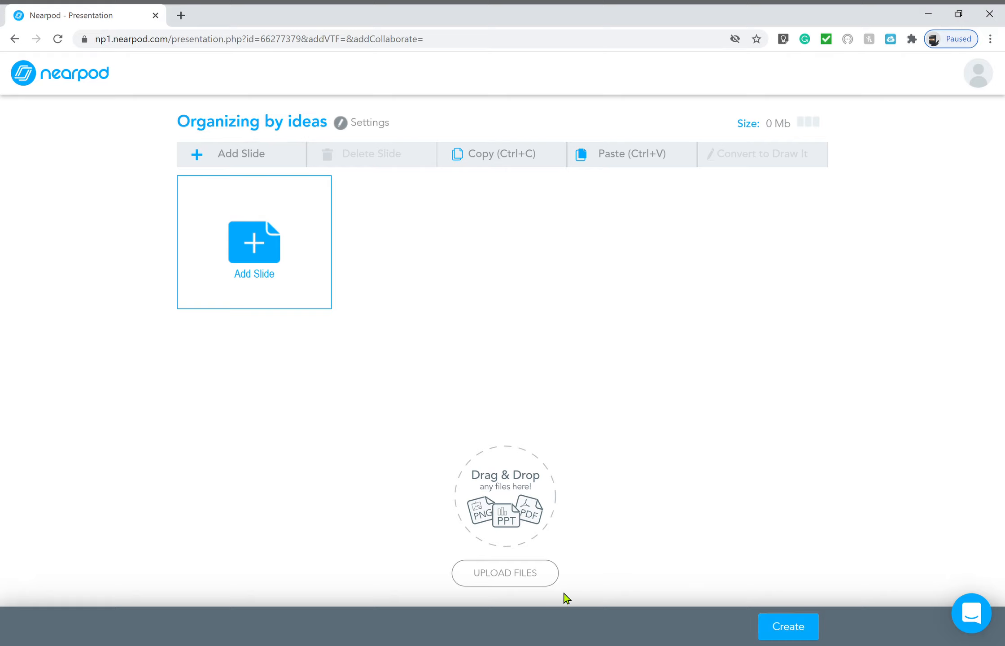
# Upload the presentation file from the computer into the lesson as slides
pyautogui.click(506, 577)
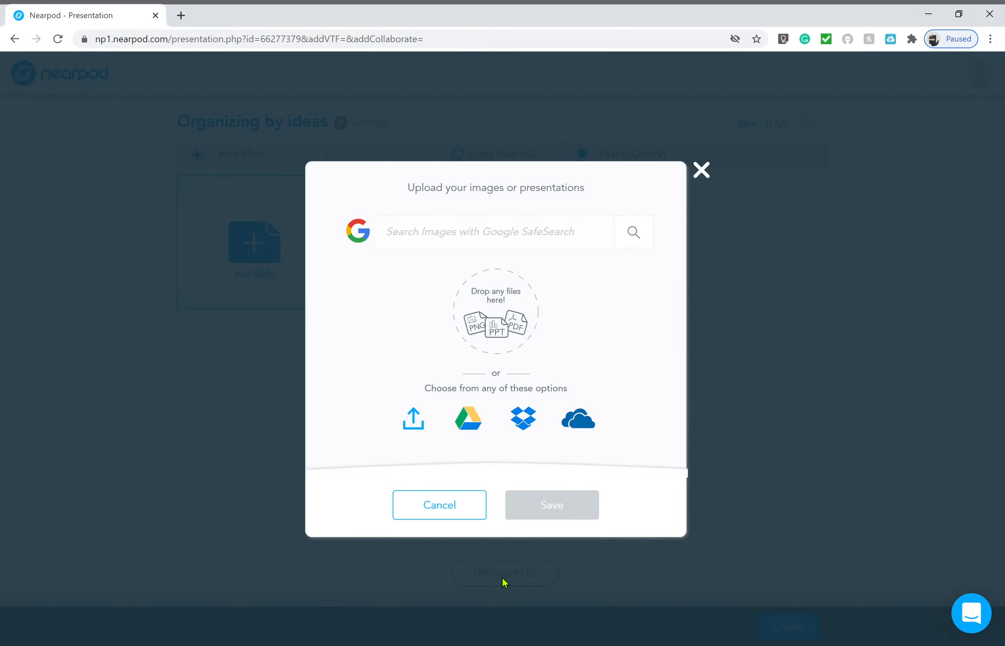
pyautogui.click(411, 424)
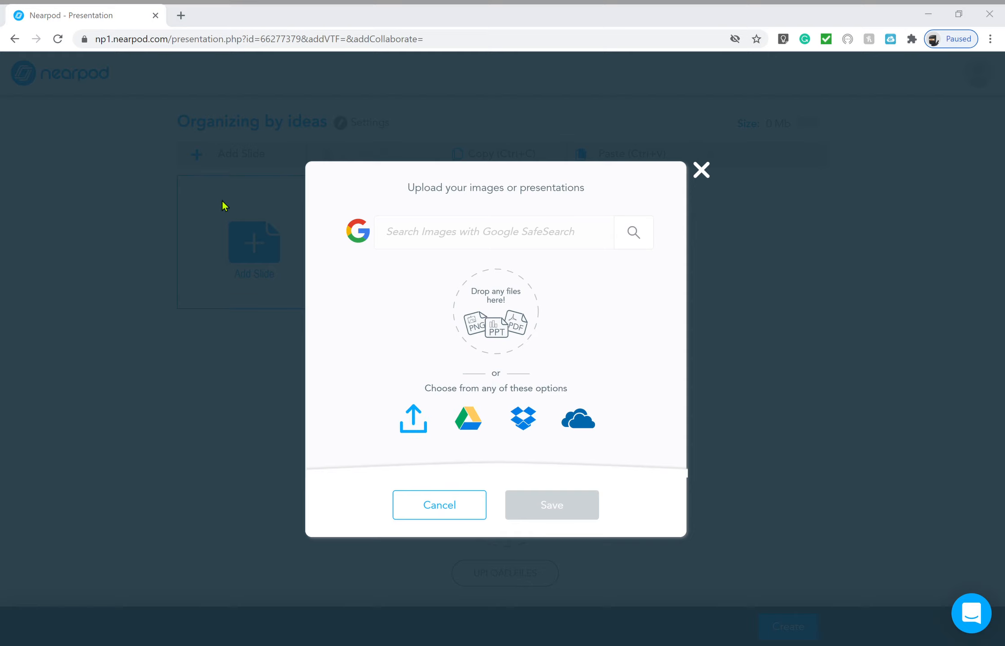
pyautogui.click(302, 288)
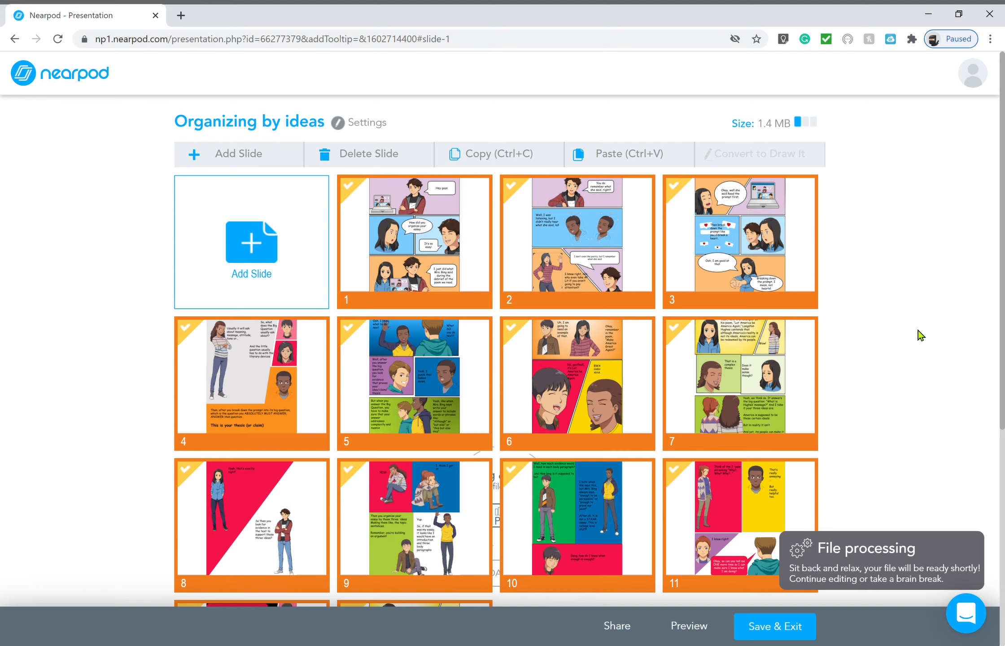
# Add a Quiz activity after slide 13 from the slide's Add Slide menu
pyautogui.scroll(-5, 921, 334)
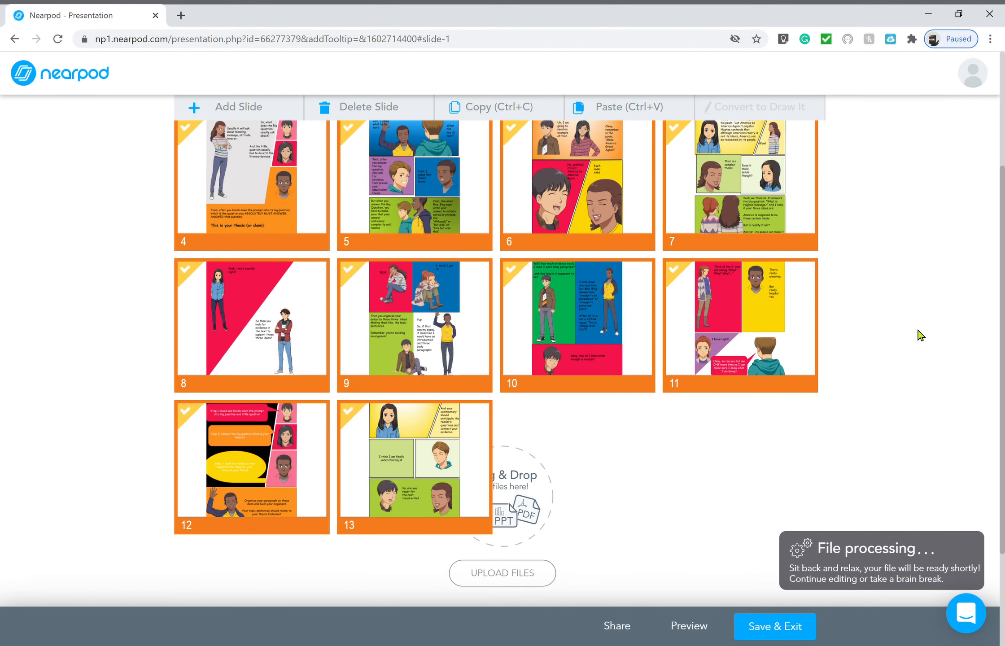
pyautogui.rightClick(458, 458)
pyautogui.moveTo(491, 435)
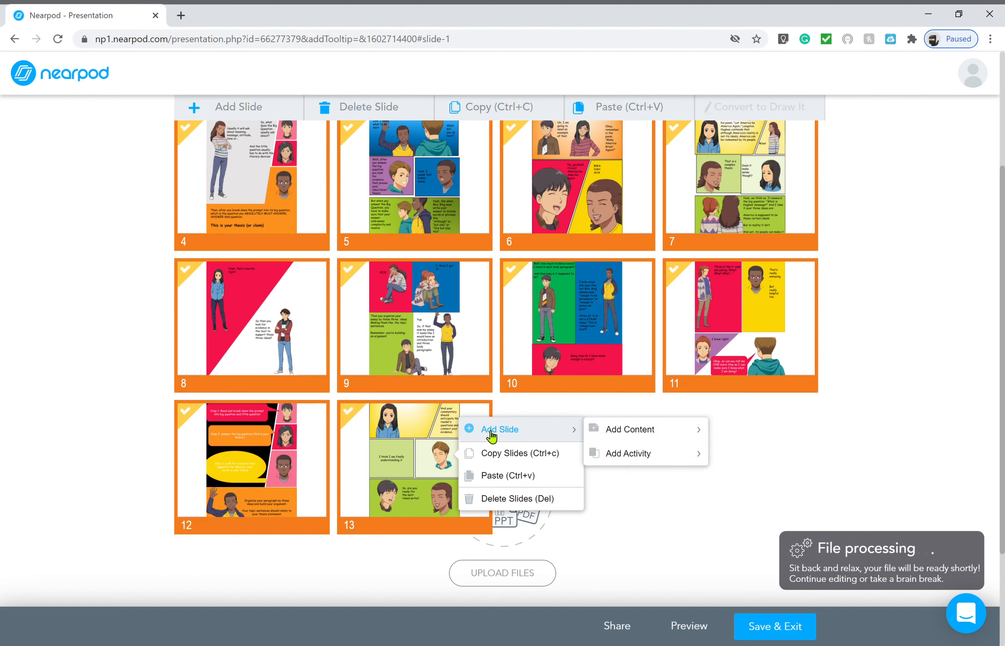
pyautogui.moveTo(623, 457)
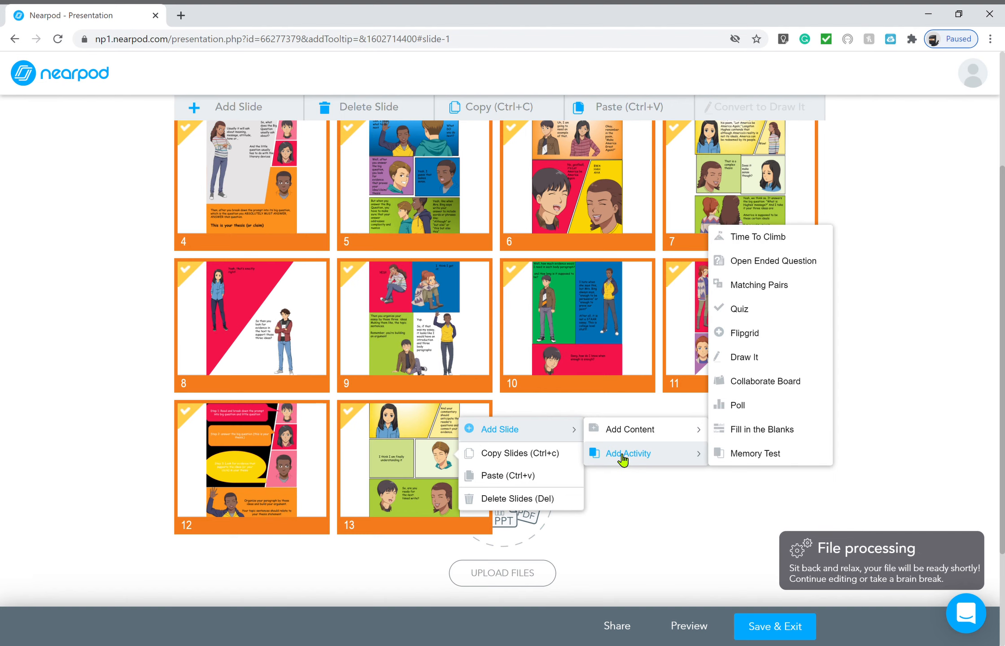
pyautogui.click(740, 309)
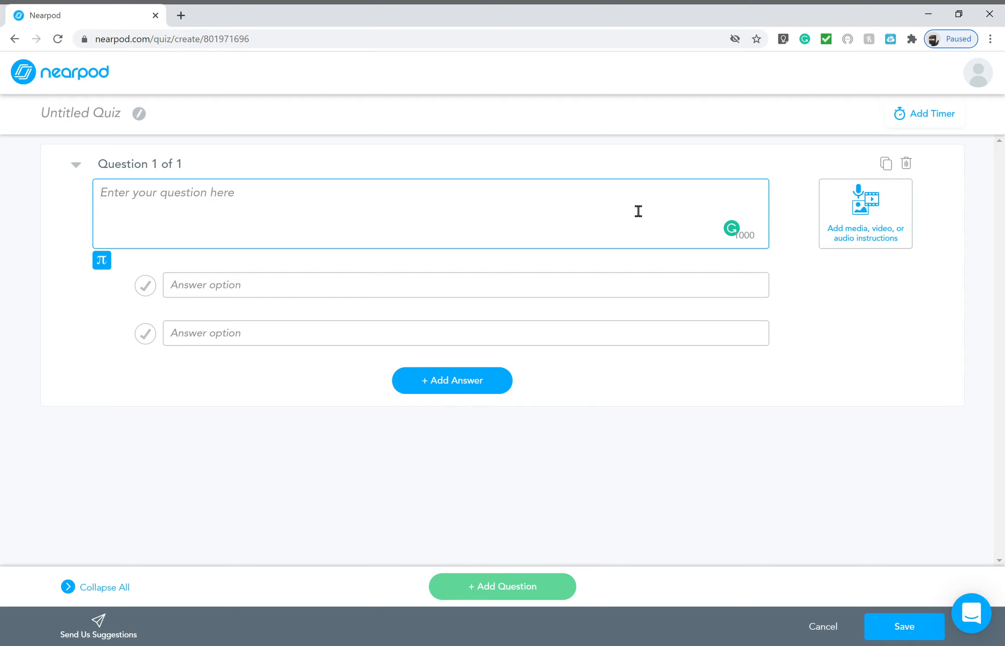
# Enter the question 'What are the steps to analyzing a poem?' and a first answer listing the steps: read the poem, read the prompt, break it down
pyautogui.write('What a')
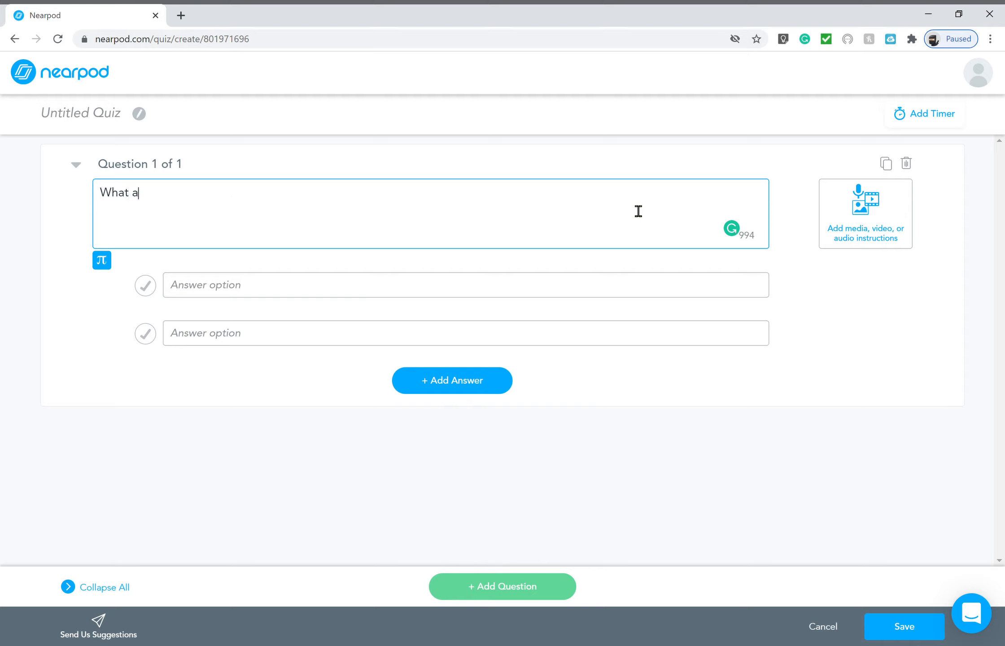
pyautogui.write('re the steps to analyzing a poem')
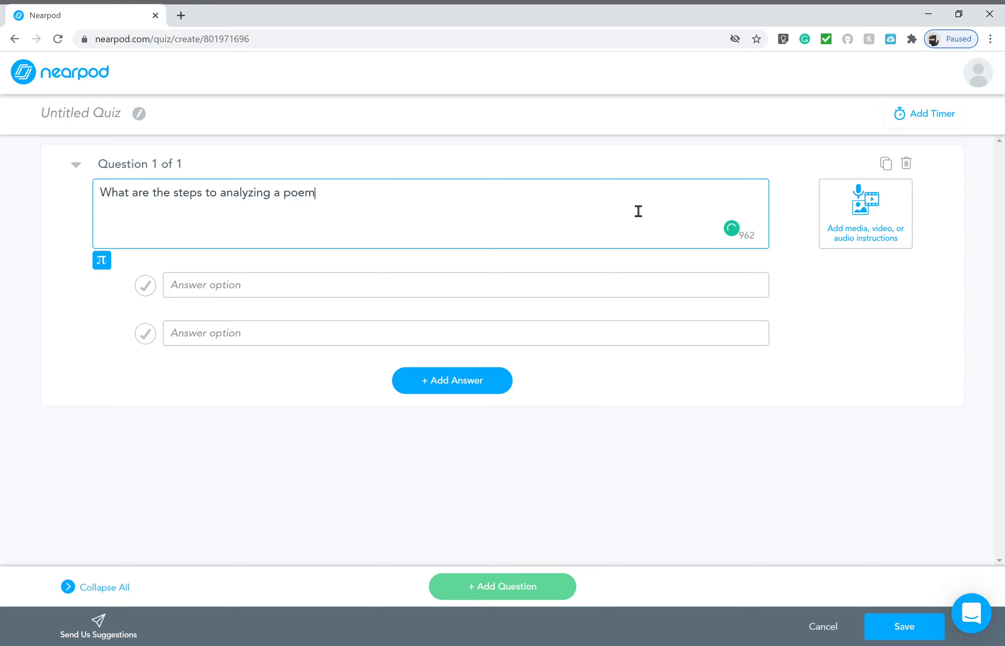
pyautogui.write('?')
pyautogui.click(555, 293)
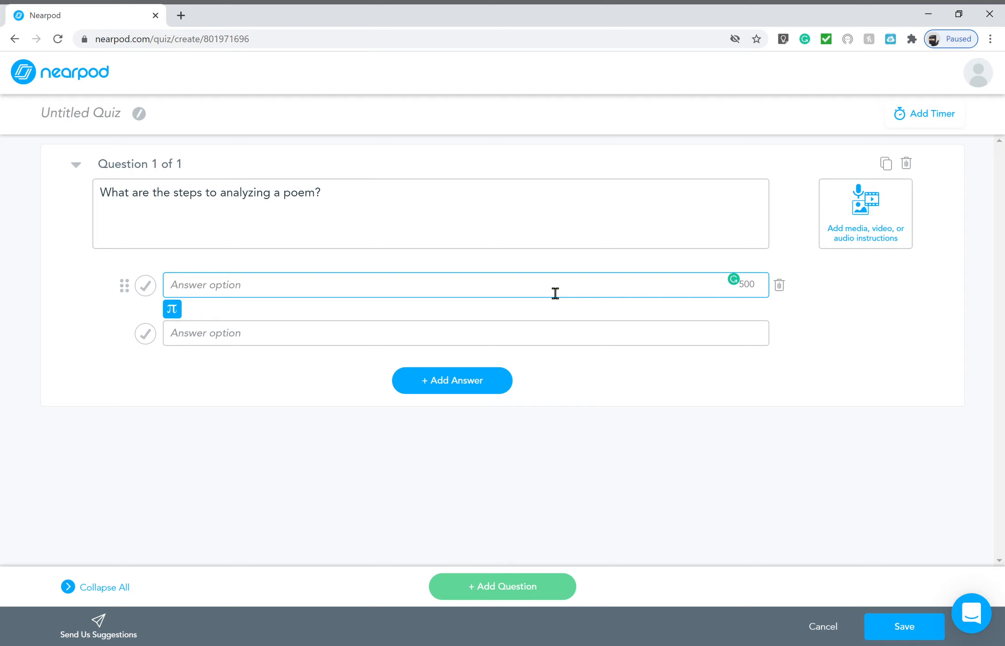
pyautogui.write('REad')
pyautogui.press('BackSpace')
pyautogui.press('BackSpace')
pyautogui.write('ead the poem, Read the')
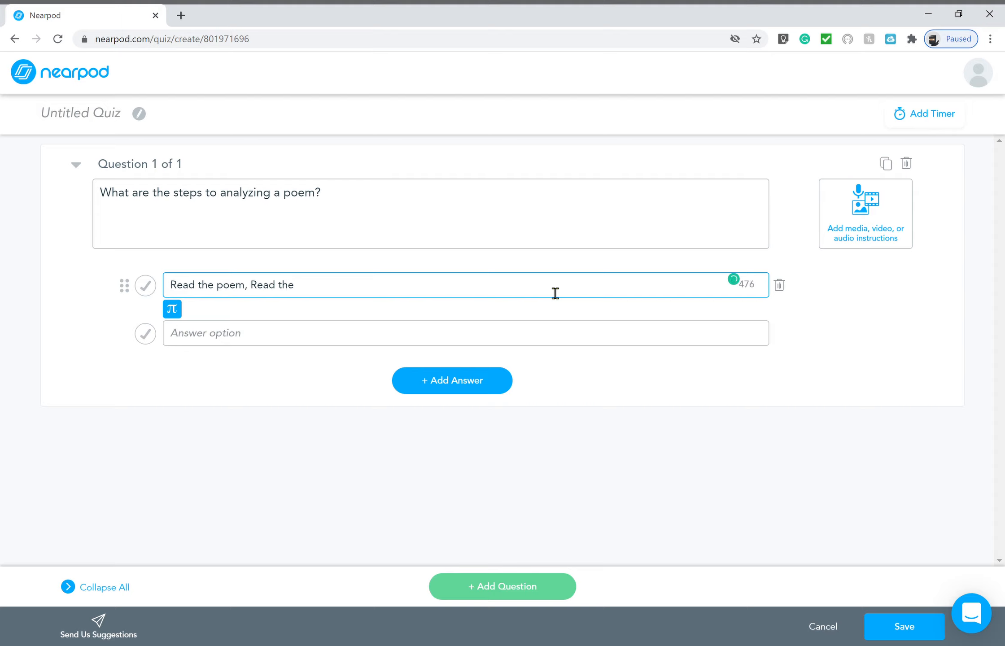
pyautogui.write(' prompt, break down the ')
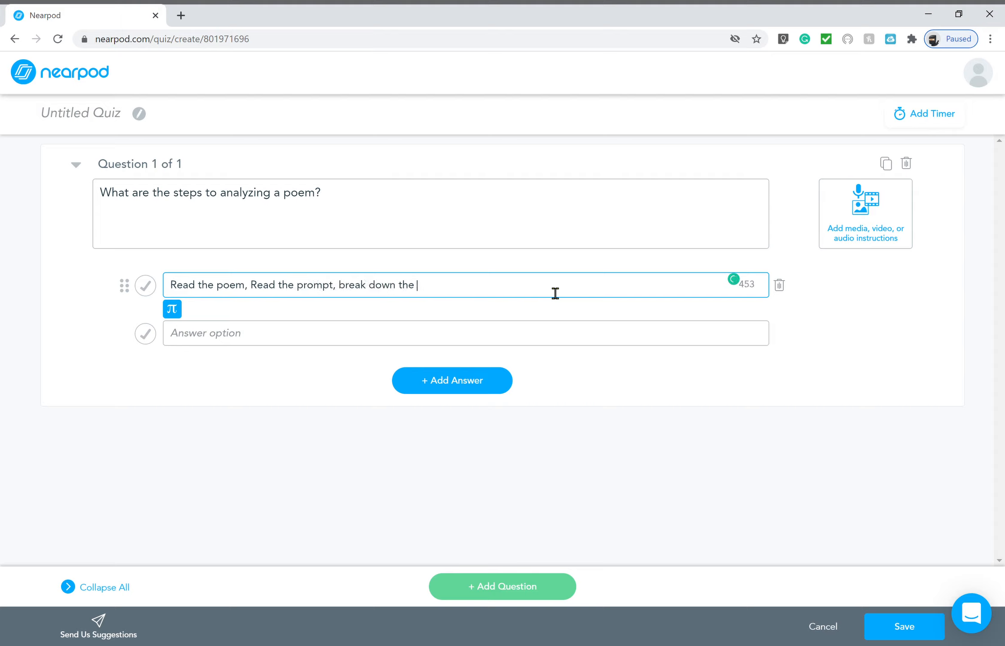
pyautogui.write('prompt and answer the bi')
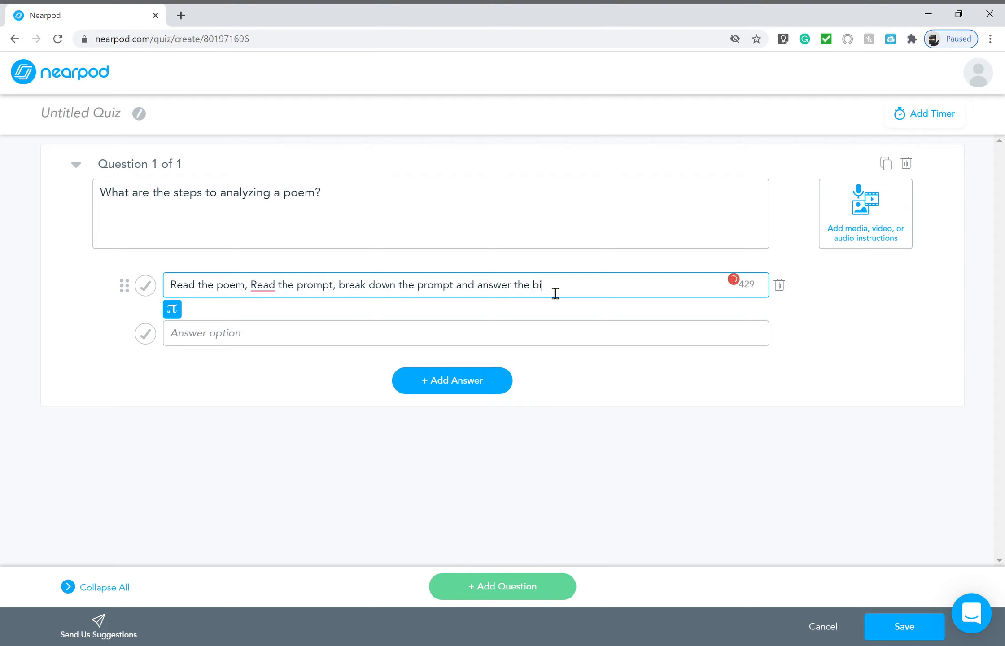
pyautogui.write('g question, and then look for evidence')
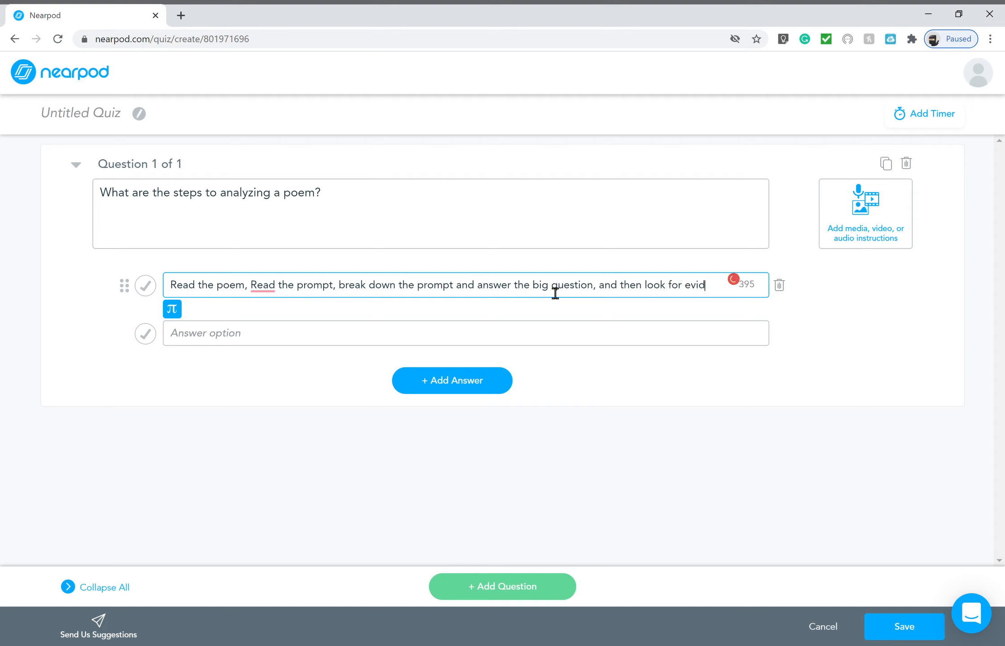
pyautogui.click(498, 344)
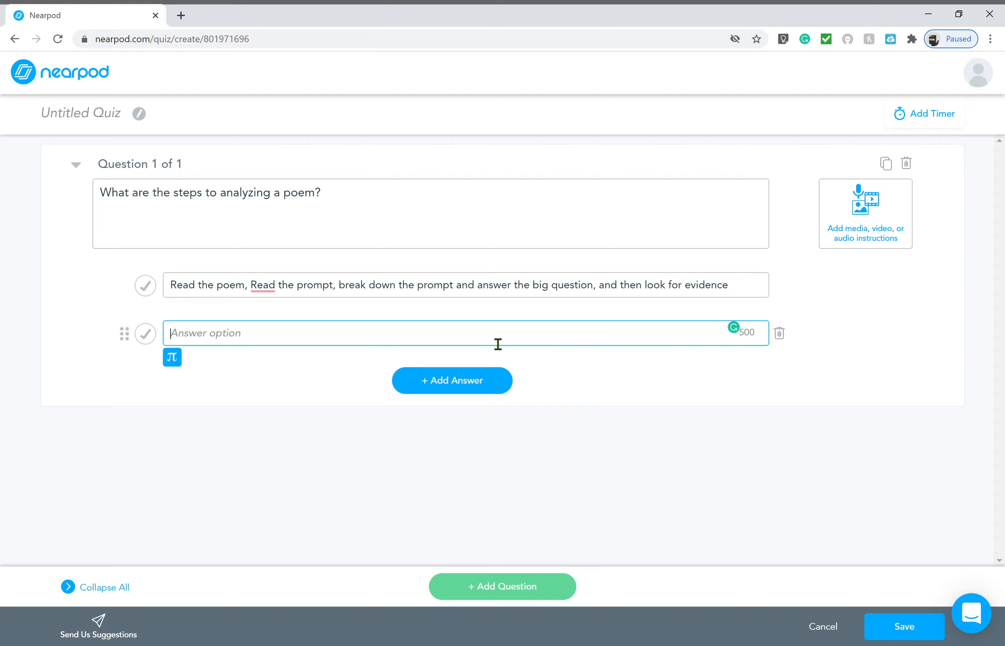
# Fill the second and third answer options with 'random answer'
pyautogui.write('random answer')
pyautogui.click(487, 387)
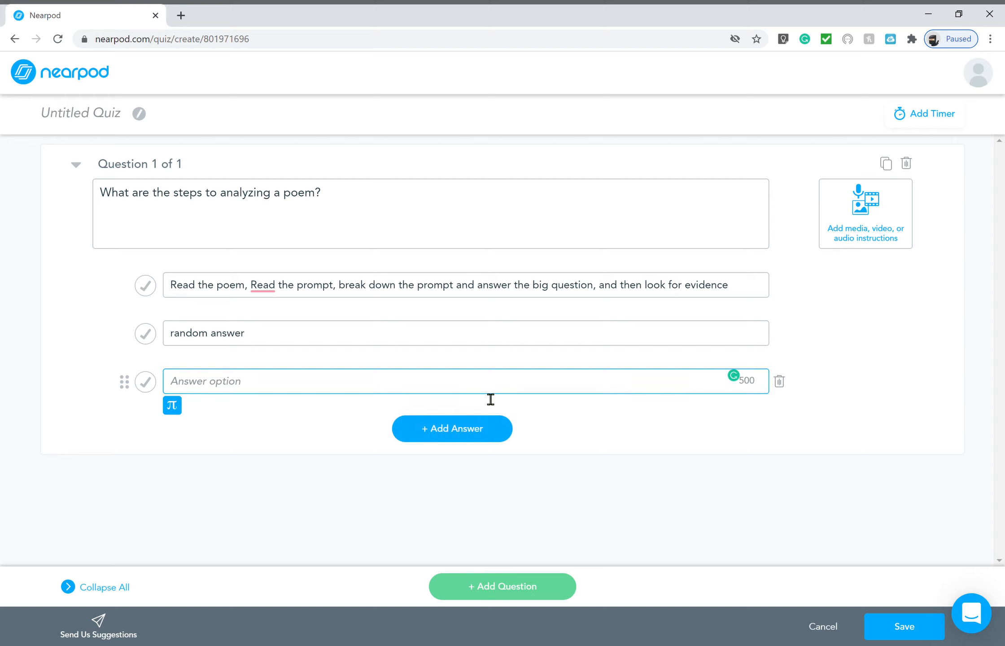
pyautogui.write('random answer')
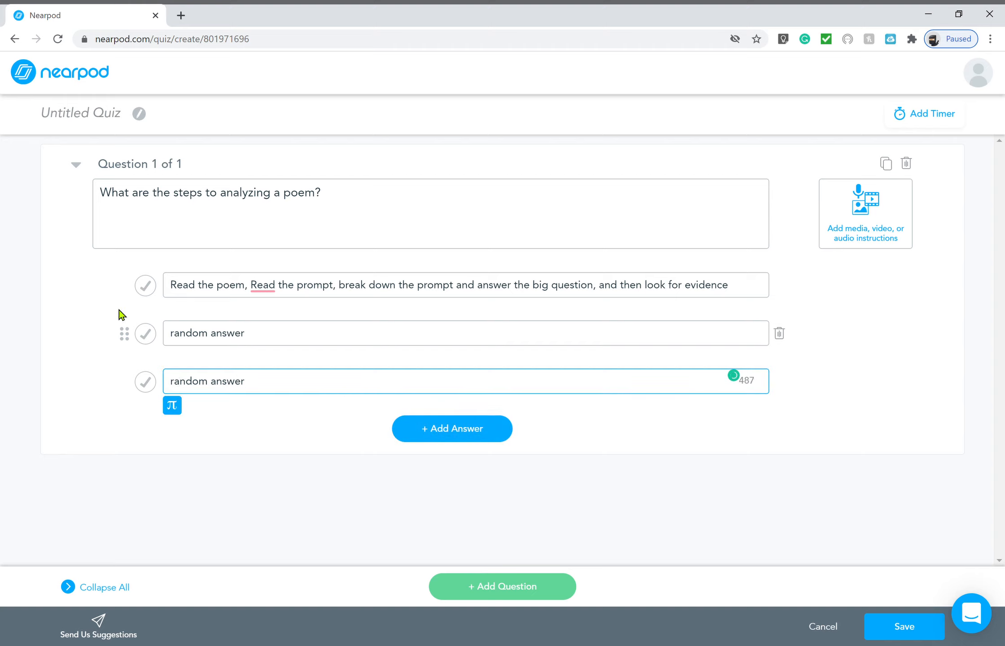
# Mark the first answer correct, remove the extra empty question, and save the quiz
pyautogui.click(155, 287)
pyautogui.click(155, 287)
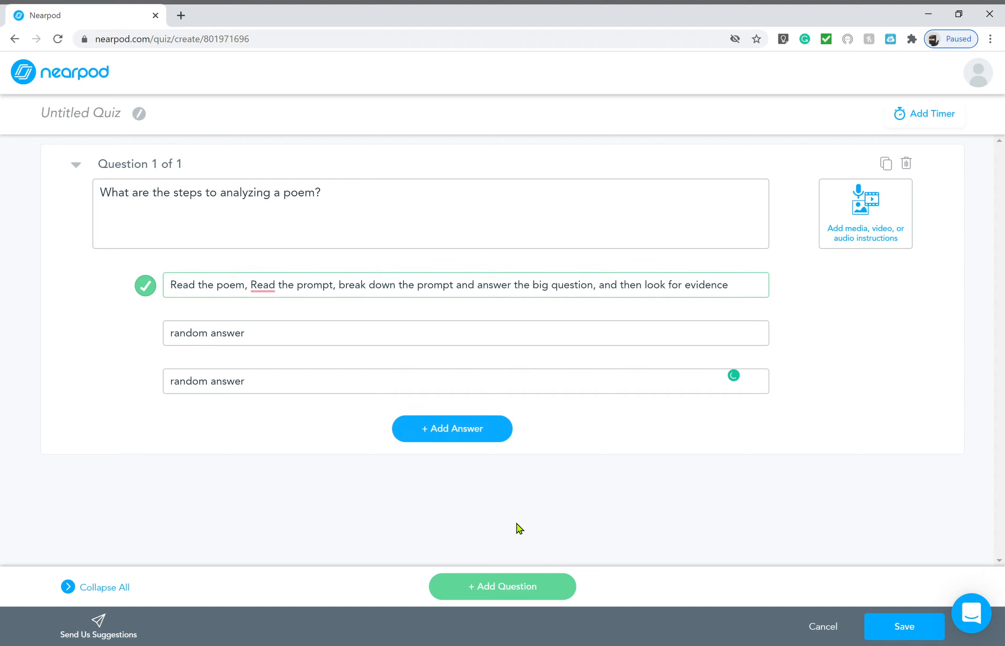
pyautogui.click(511, 594)
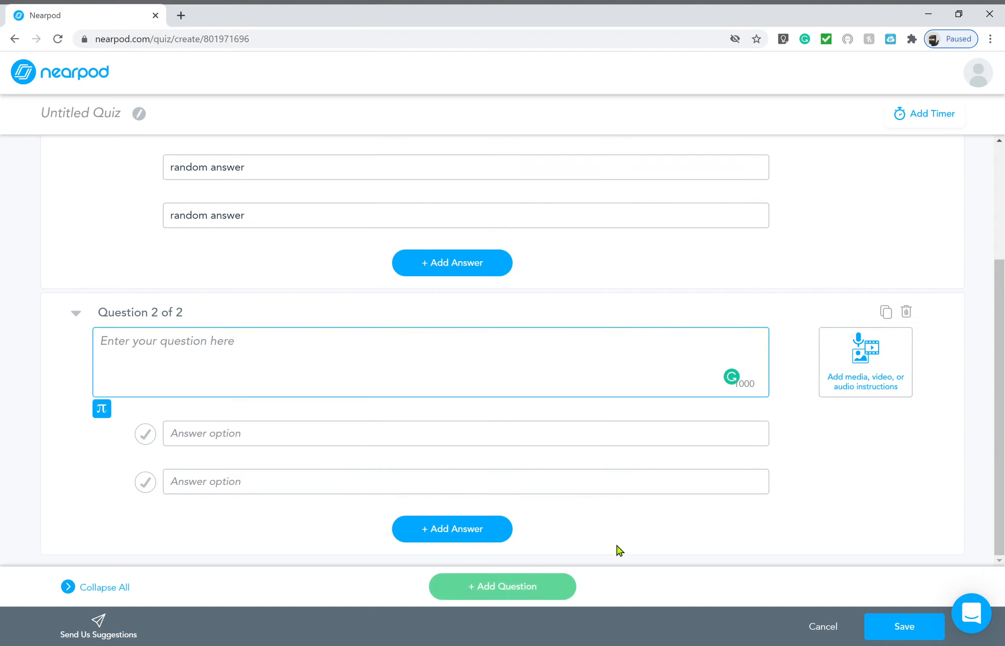
pyautogui.click(914, 314)
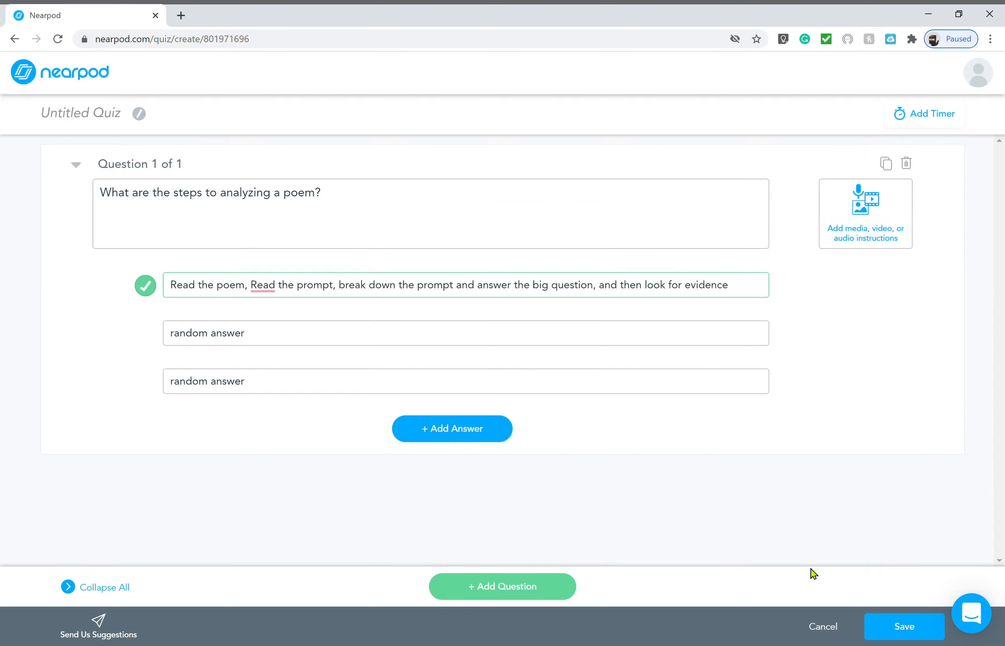
pyautogui.click(896, 635)
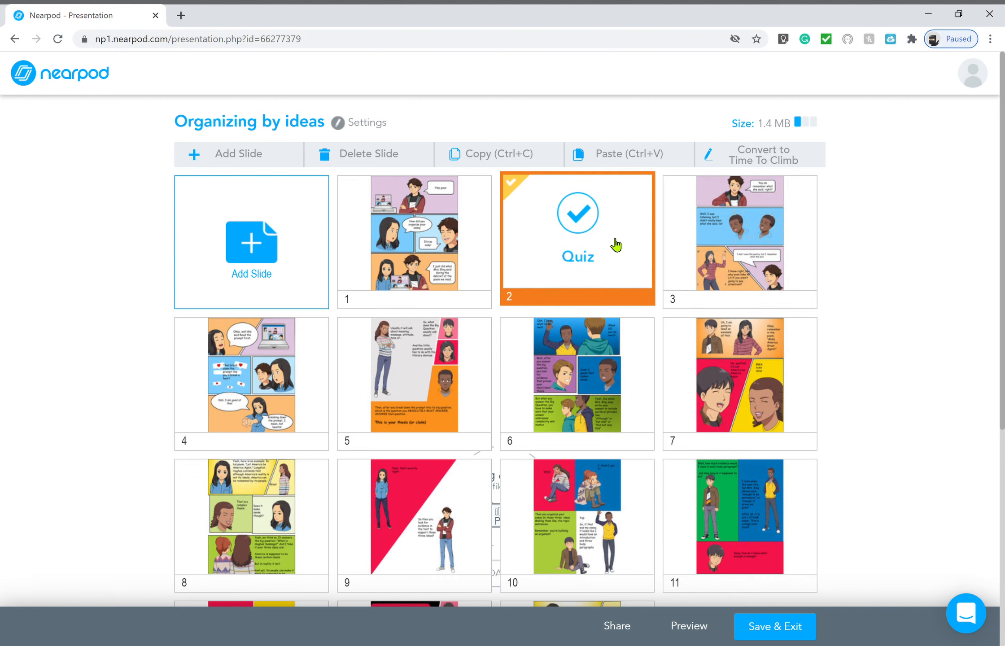
# Move the Quiz to the final slide position (14), then save and exit the lesson
pyautogui.moveTo(616, 245); pyautogui.dragTo(804, 541)
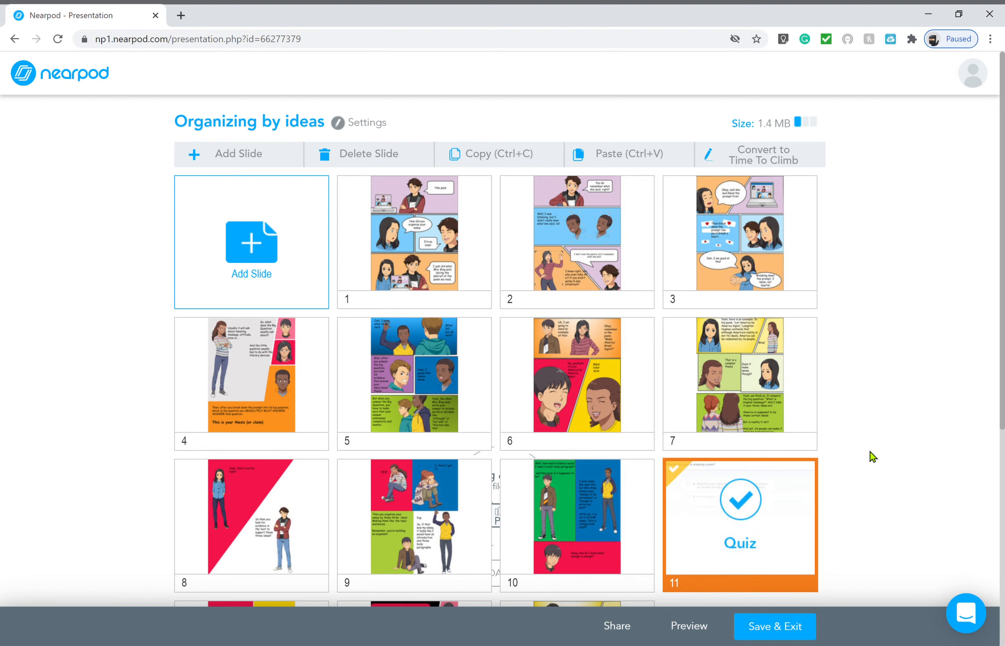
pyautogui.scroll(-4, 871, 452)
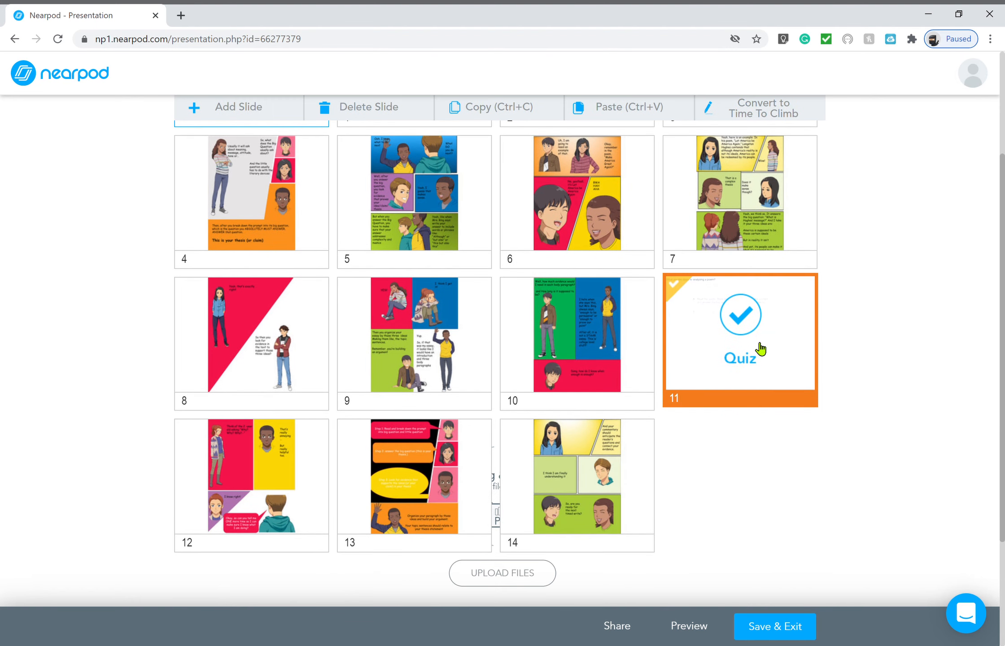
pyautogui.moveTo(760, 349); pyautogui.dragTo(770, 503)
pyautogui.moveTo(698, 329); pyautogui.dragTo(691, 470)
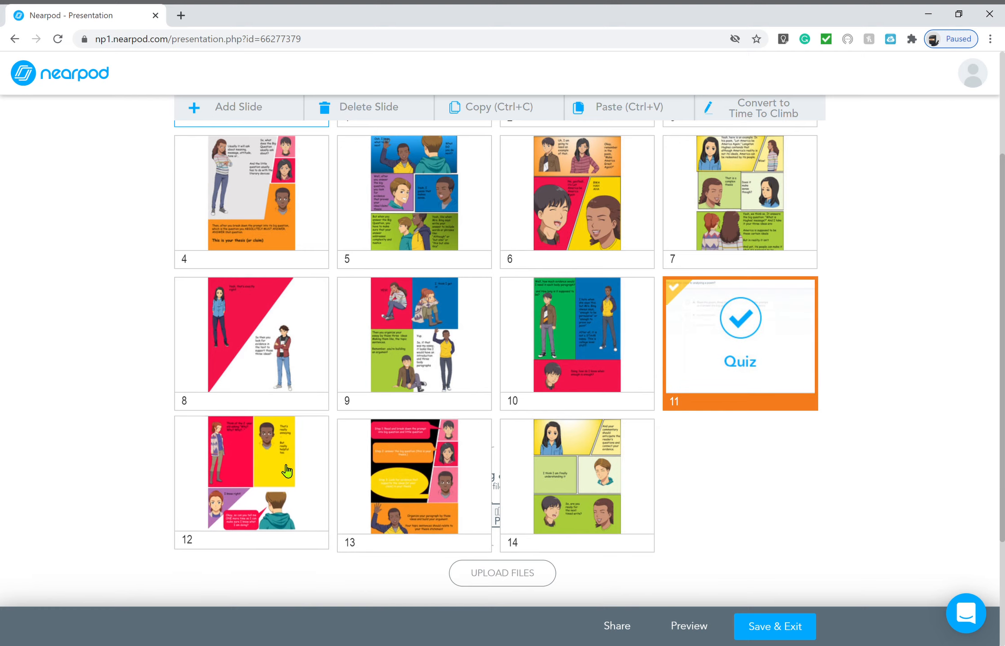
pyautogui.moveTo(320, 471); pyautogui.dragTo(653, 390)
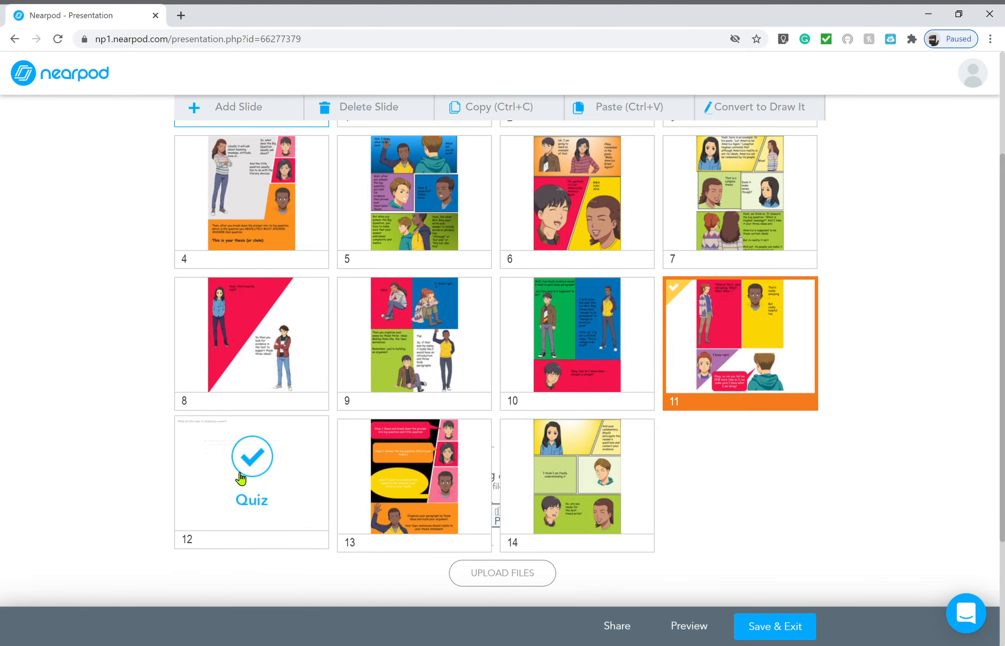
pyautogui.moveTo(240, 478); pyautogui.dragTo(594, 487)
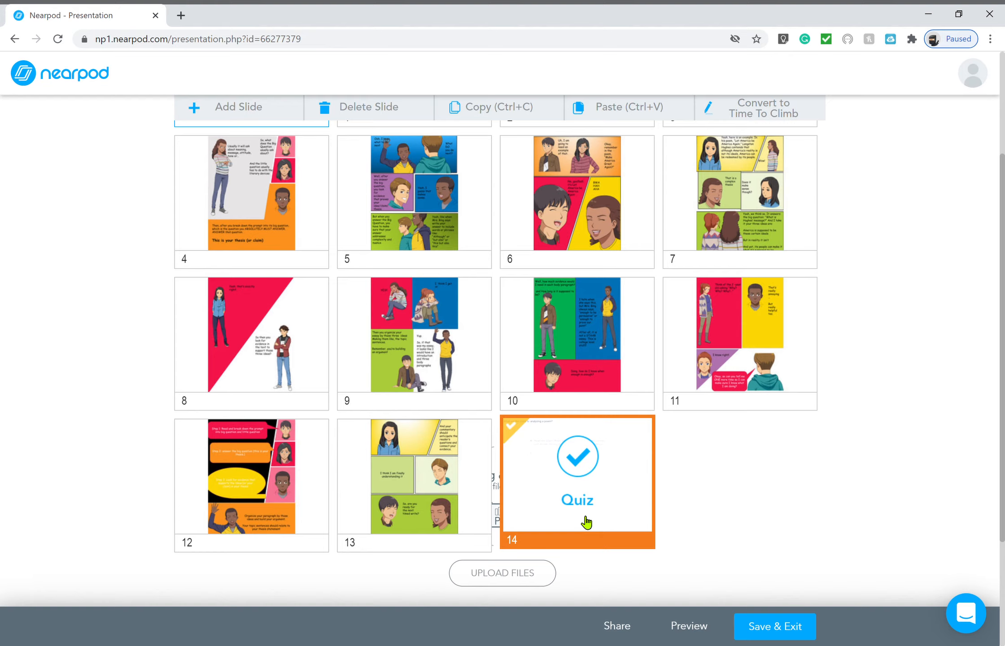
pyautogui.click(776, 632)
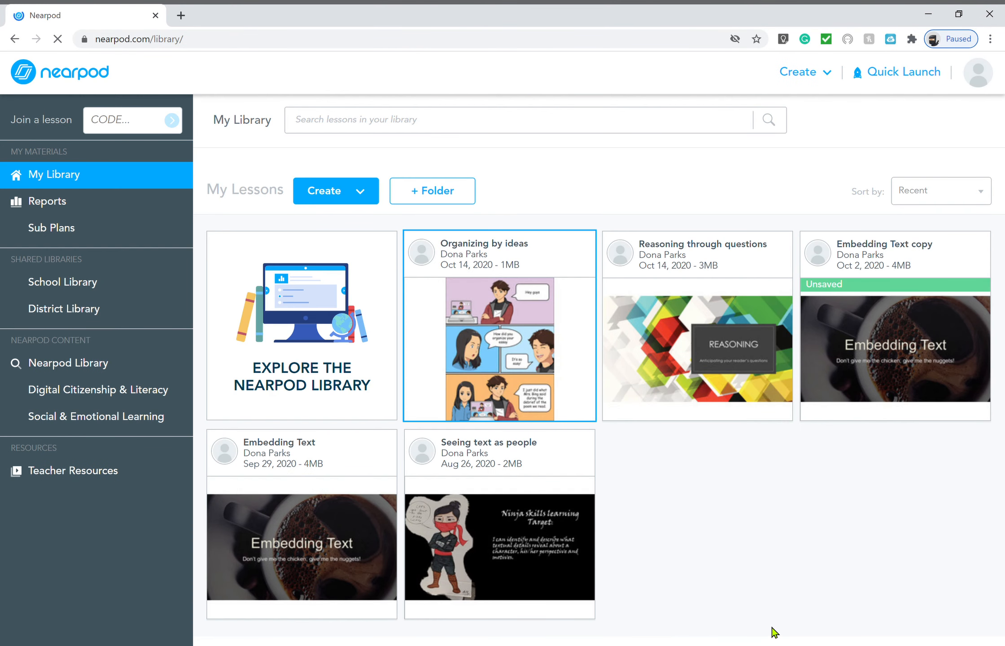
pyautogui.moveTo(469, 266)
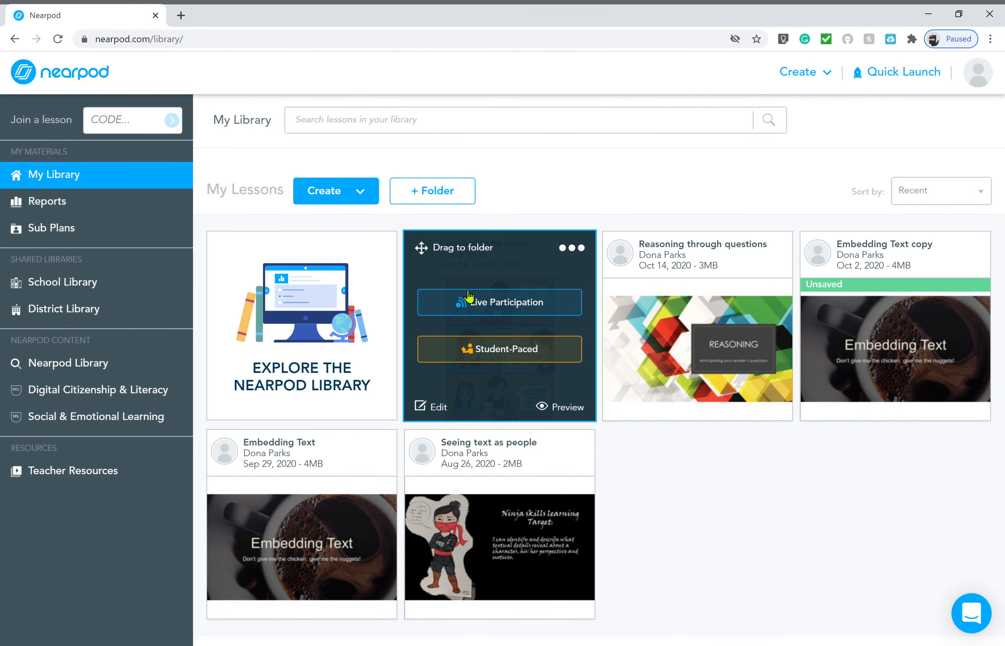
# Share Organizing by ideas as student-paced and display its join code and shareable link
pyautogui.click(490, 360)
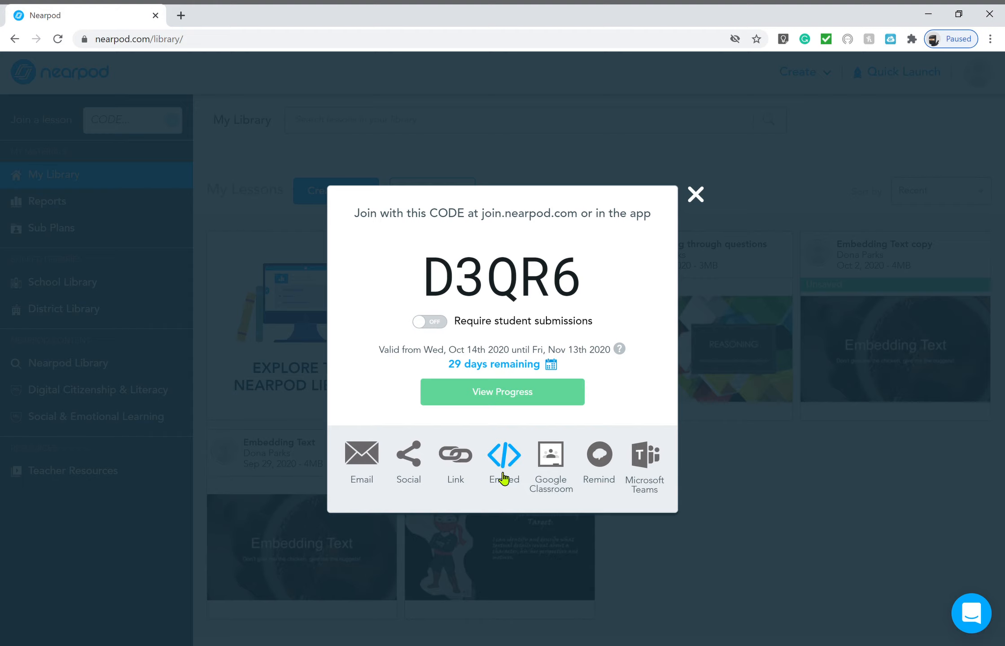
pyautogui.click(456, 458)
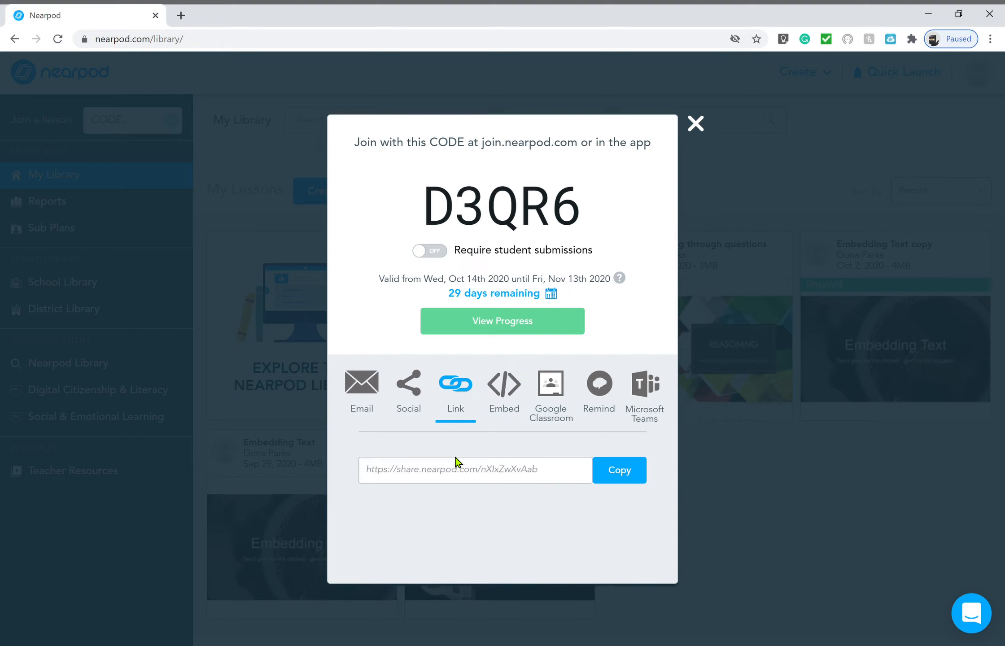
# Open a new browser tab and log in to Canvas
pyautogui.click(181, 15)
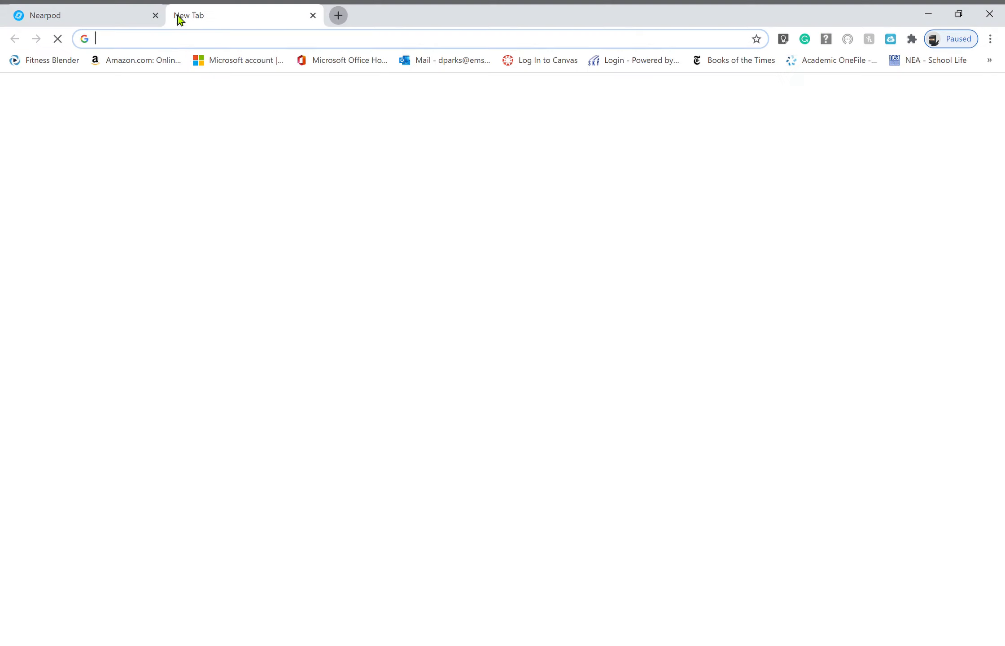
pyautogui.click(529, 63)
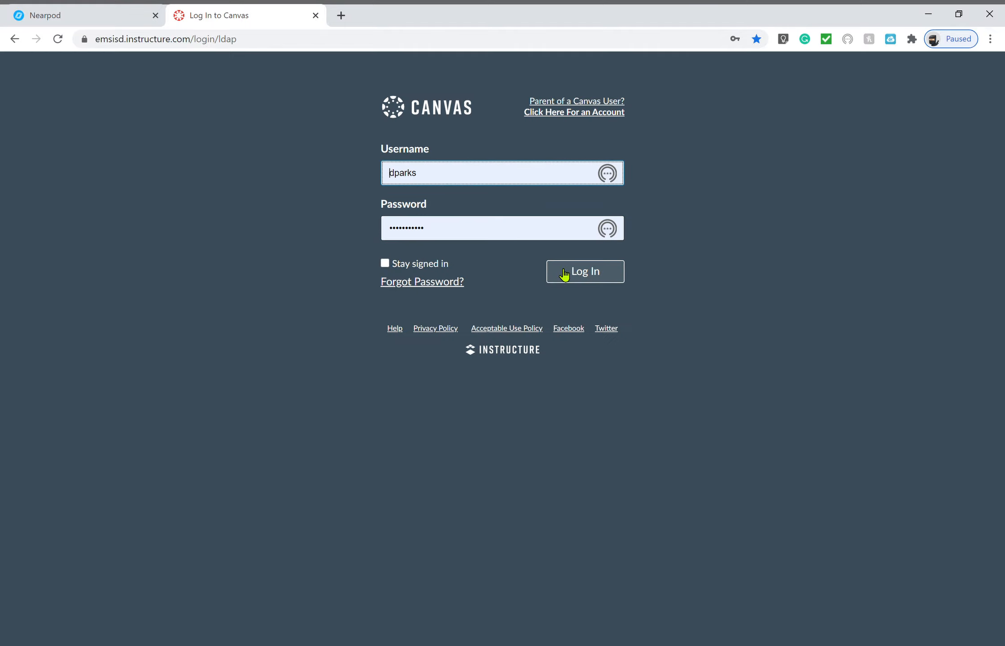
pyautogui.click(564, 273)
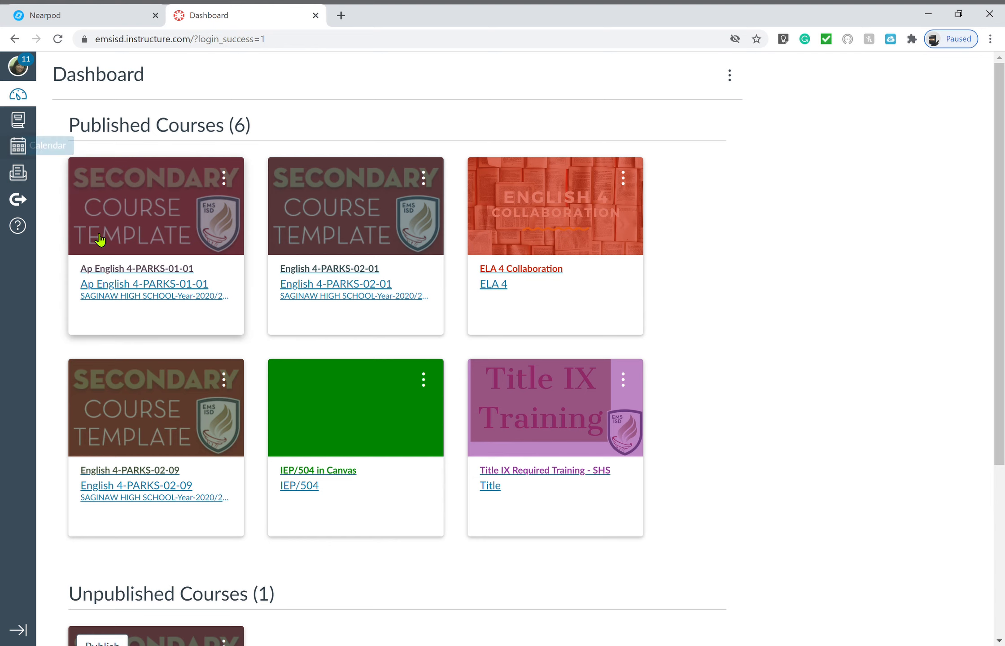
# Open the Ap English 4 course's Modules and start adding an item to Week of Oct 12 - 16
pyautogui.click(114, 246)
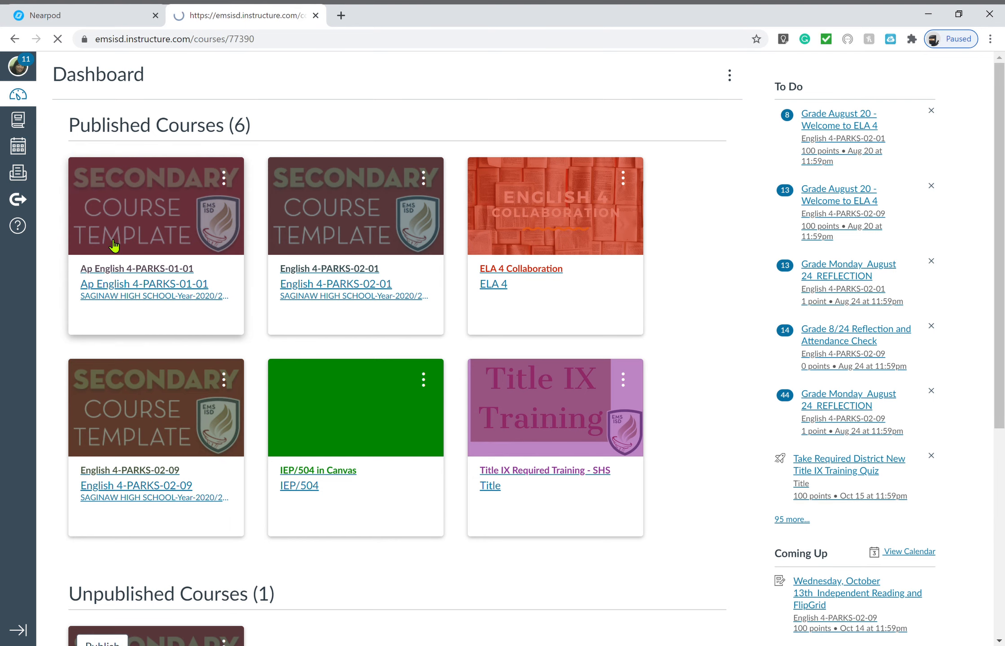
pyautogui.click(75, 171)
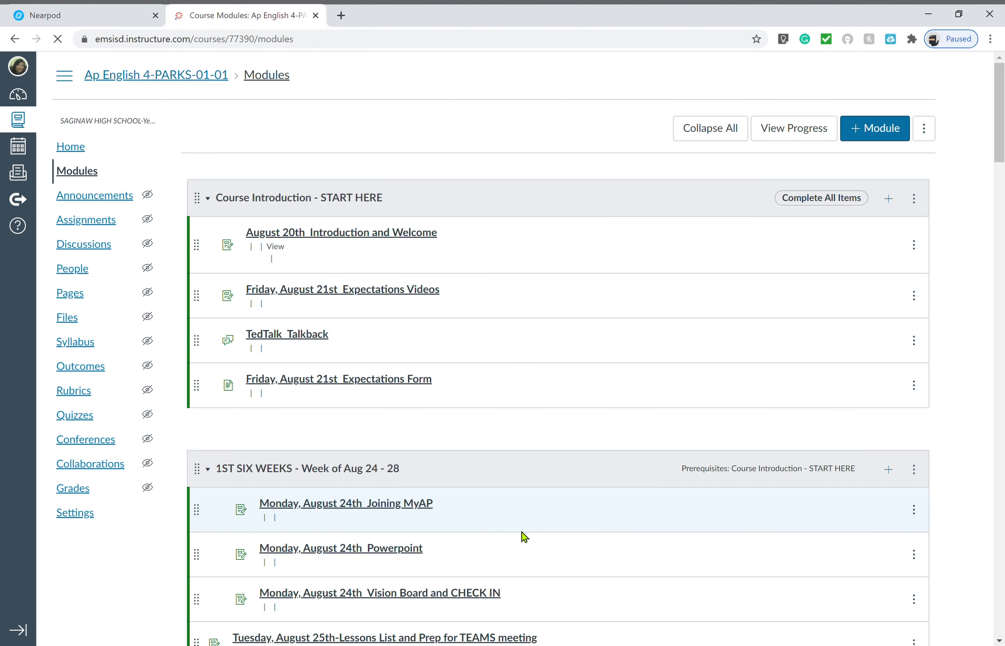
pyautogui.scroll(-15, 523, 534)
pyautogui.scroll(-20, 524, 536)
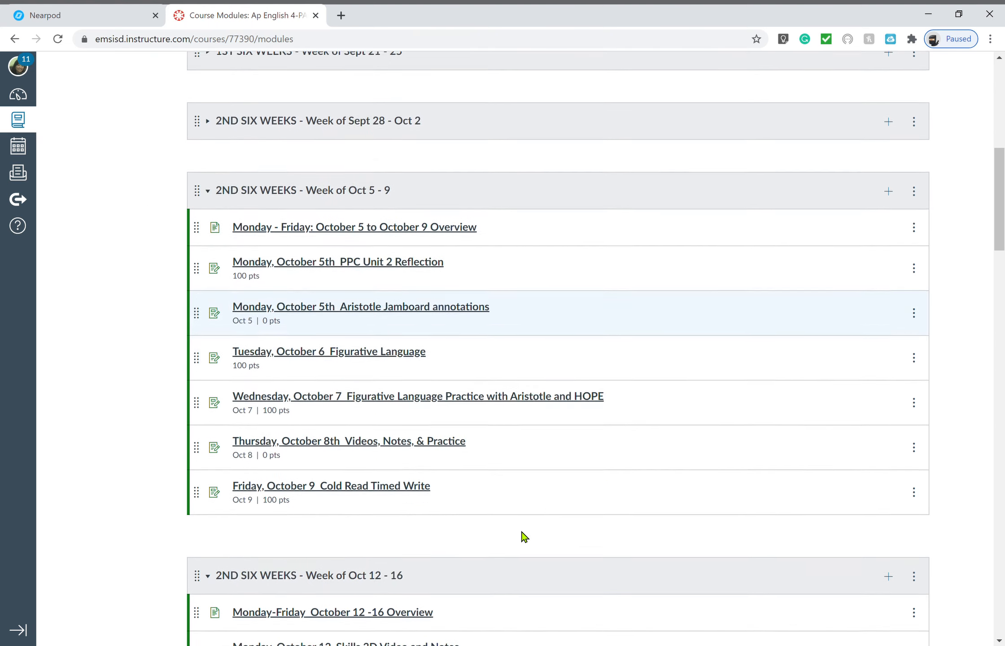
pyautogui.scroll(5, 524, 537)
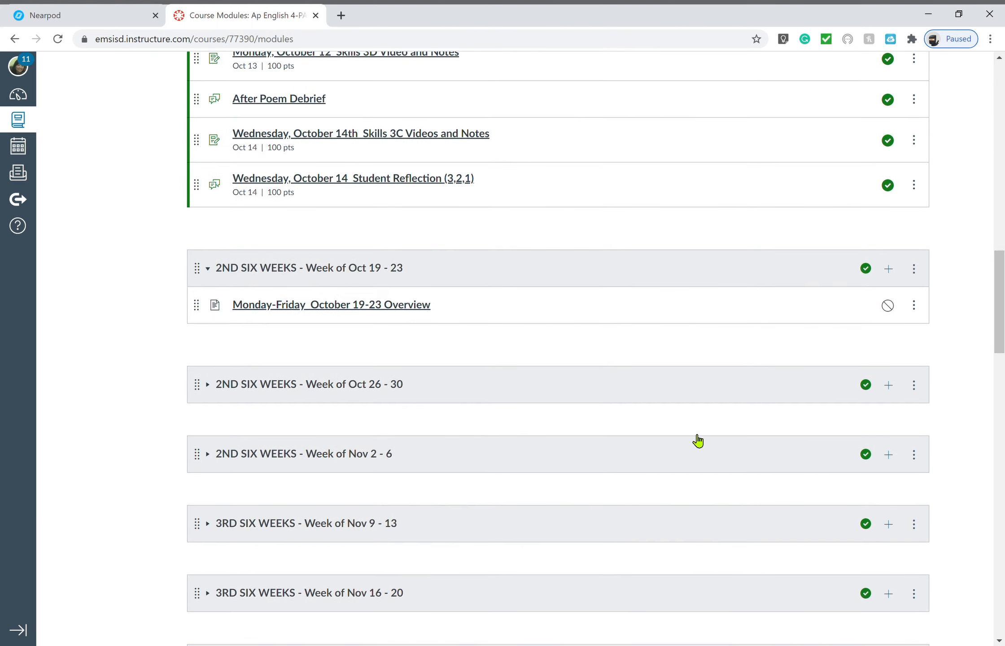
pyautogui.scroll(4, 691, 224)
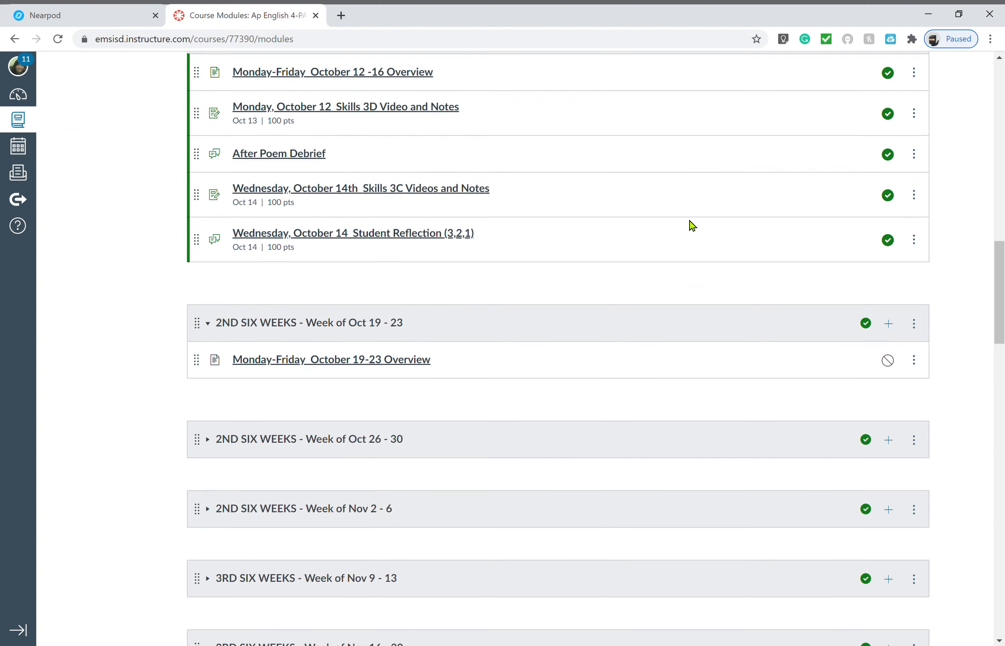
pyautogui.click(887, 185)
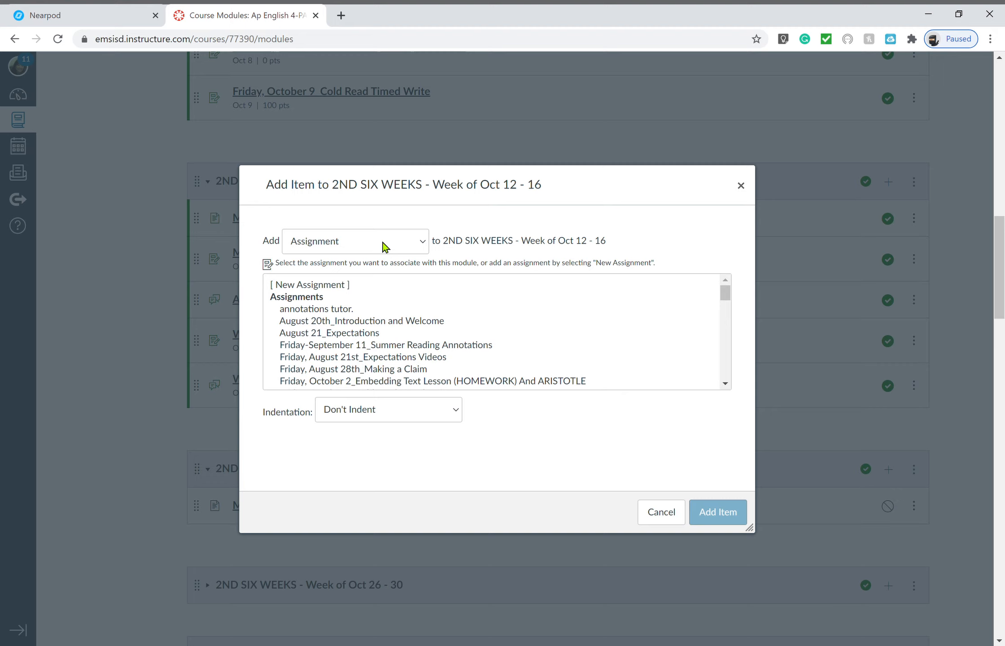
# Add a new assignment 'Thursday, October 15th_mini-lesson on Organizing by Ideas' to the module and open it
pyautogui.click(330, 286)
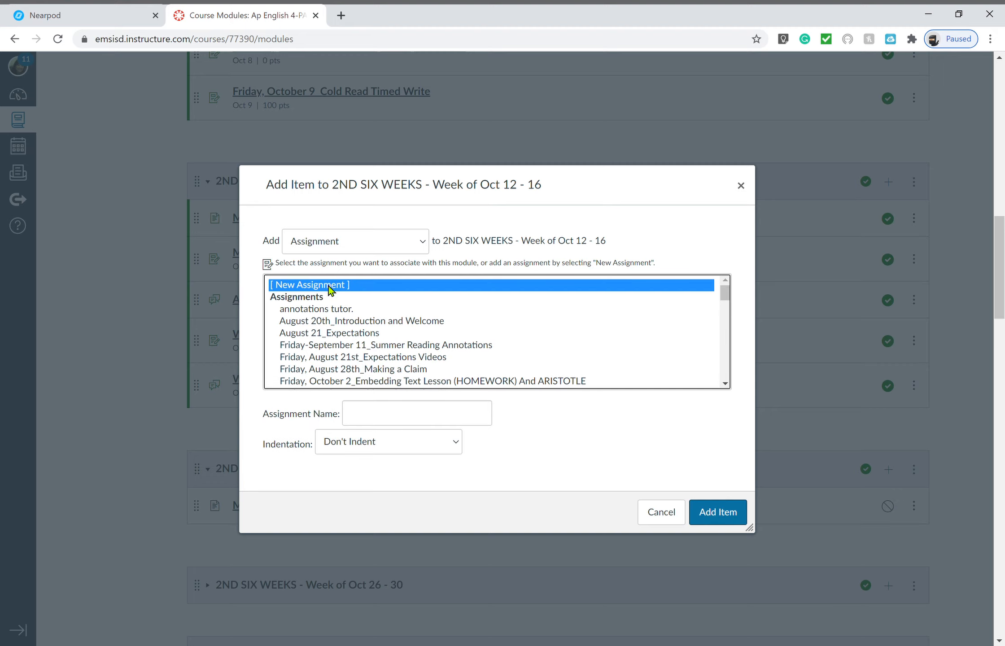
pyautogui.click(376, 421)
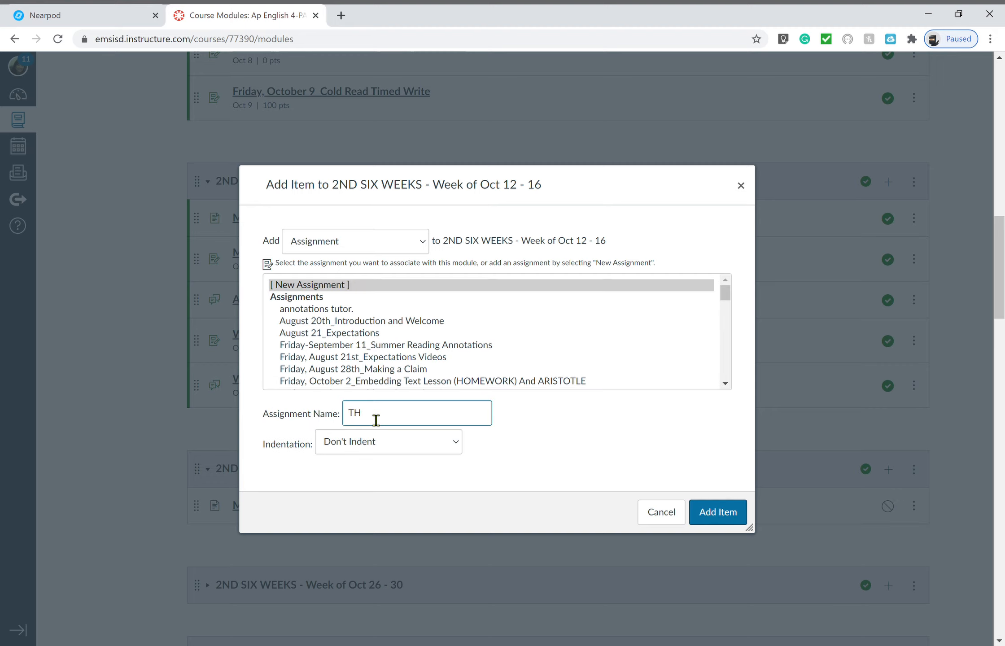
pyautogui.write('Thursday, October 15th_min')
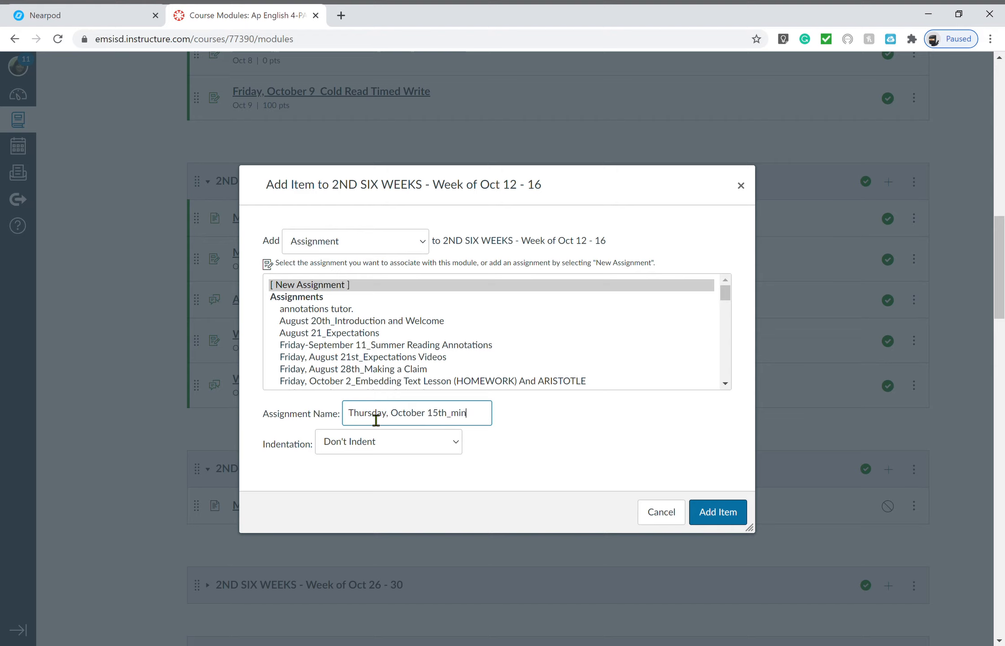
pyautogui.write('sso')
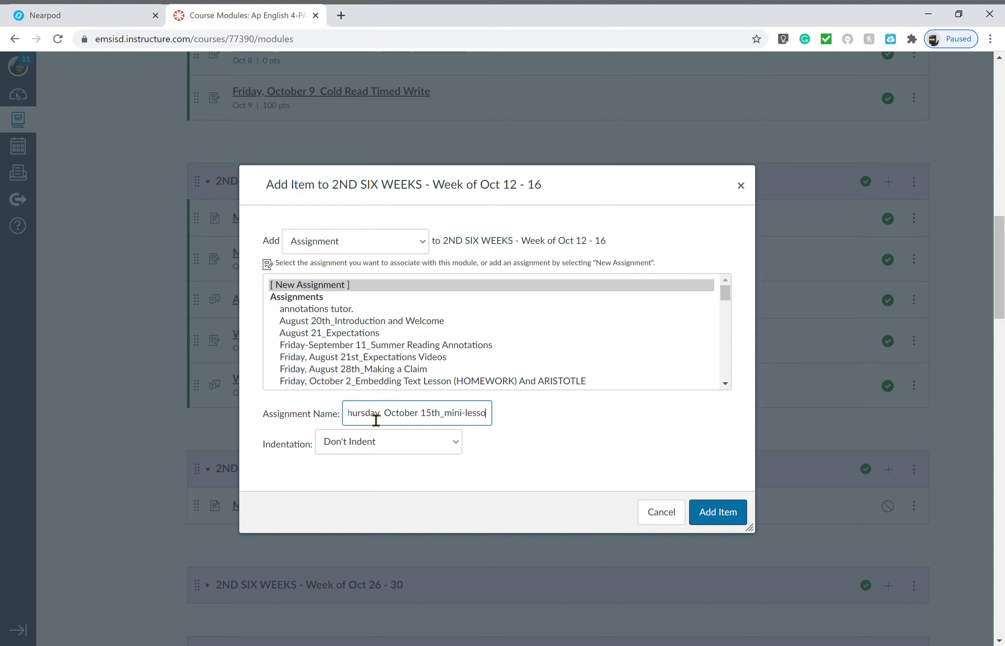
pyautogui.write('n on Organi')
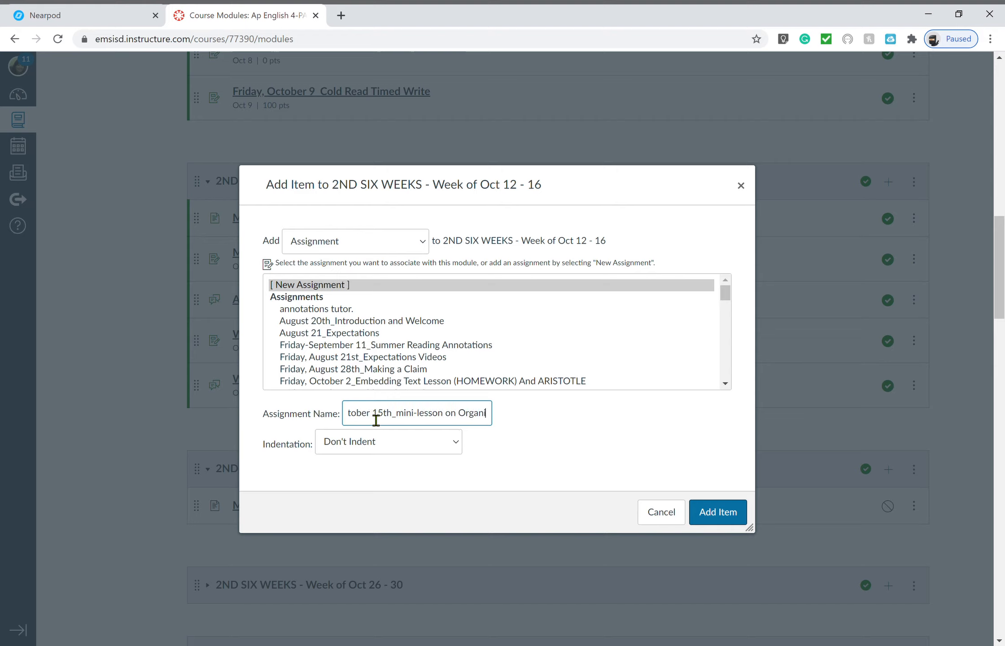
pyautogui.write('zing by Ideas')
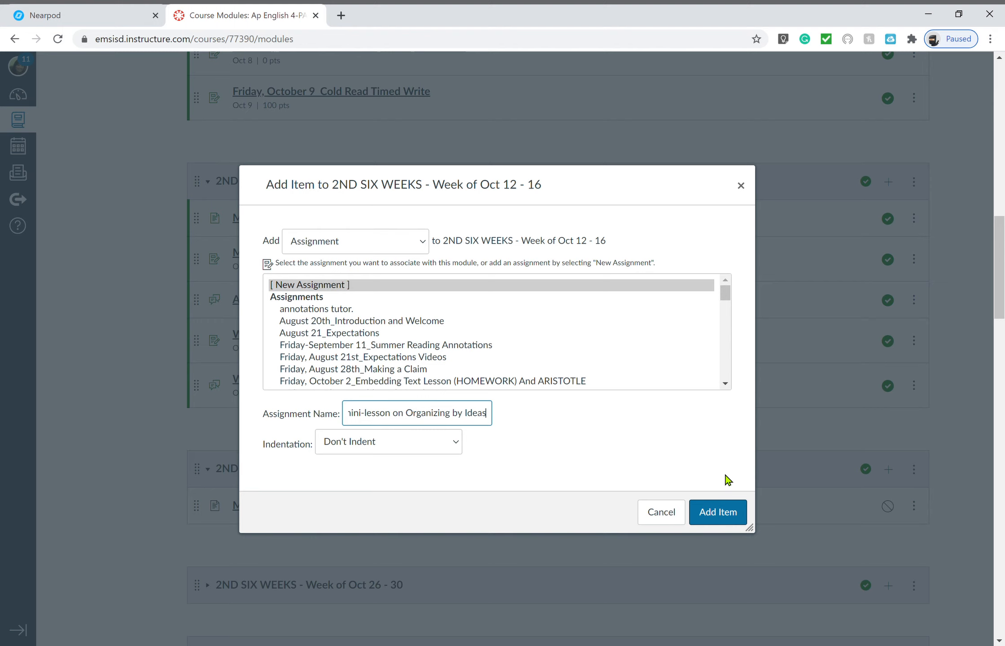
pyautogui.click(717, 514)
pyautogui.click(451, 427)
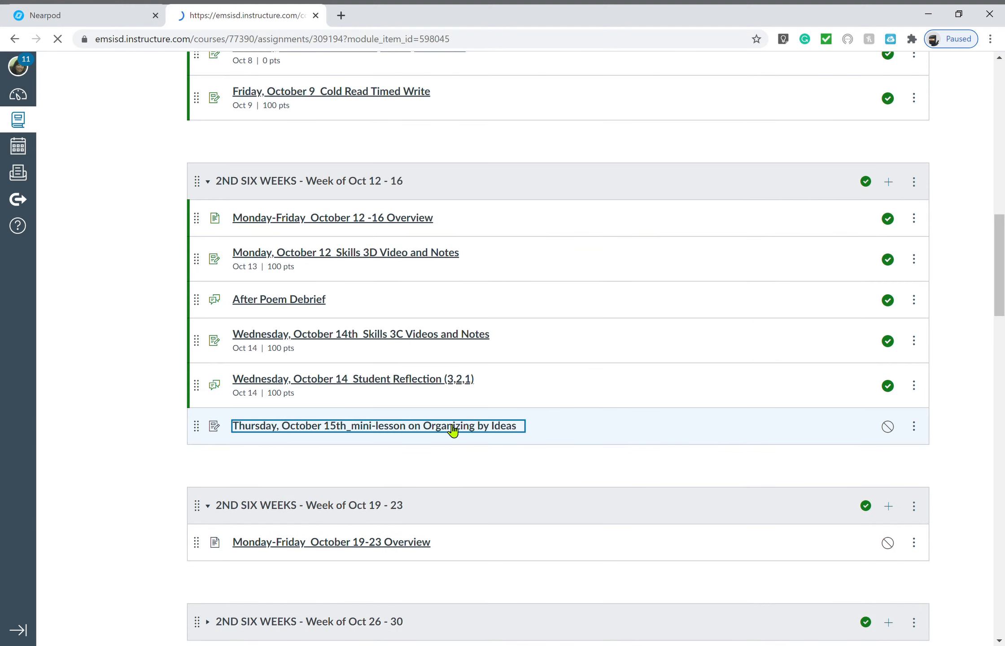
# Set the assignment's submission type to External Tool, then return to Nearpod's share link
pyautogui.click(686, 140)
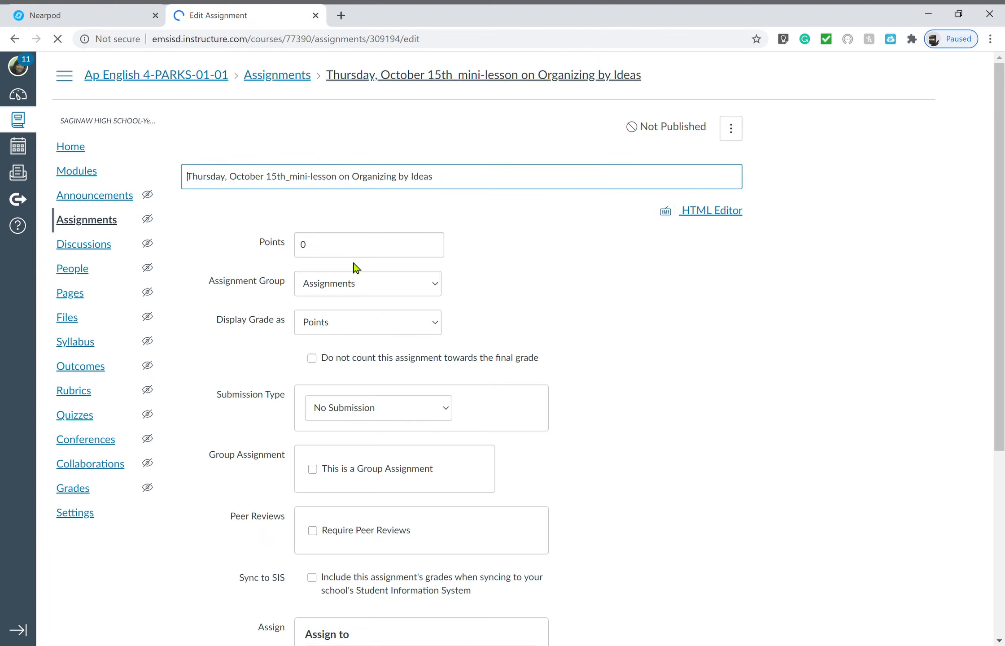
pyautogui.scroll(-6, 541, 375)
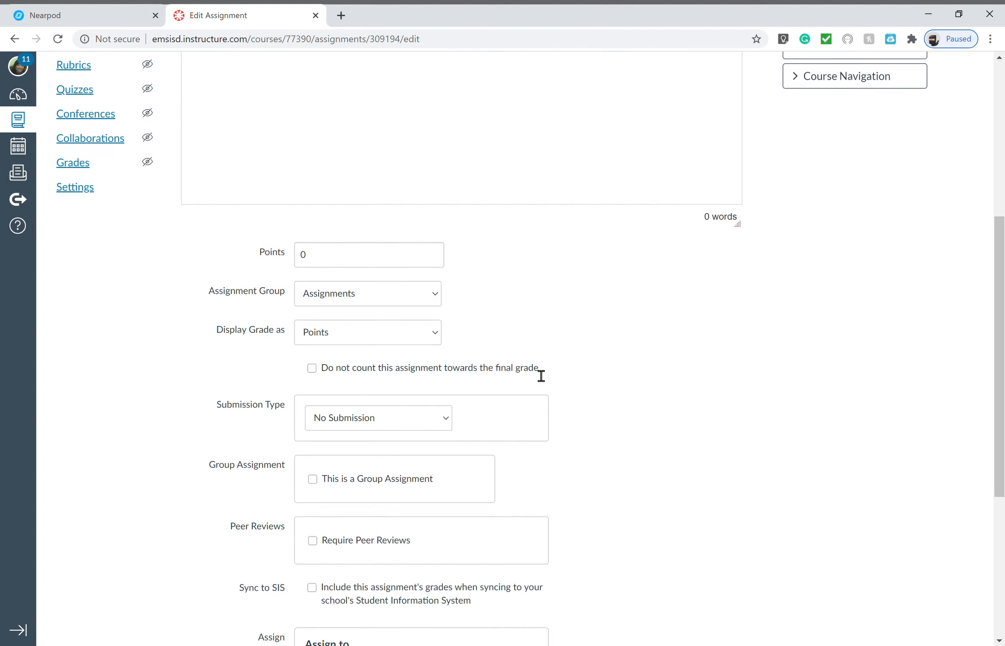
pyautogui.scroll(-5, 534, 373)
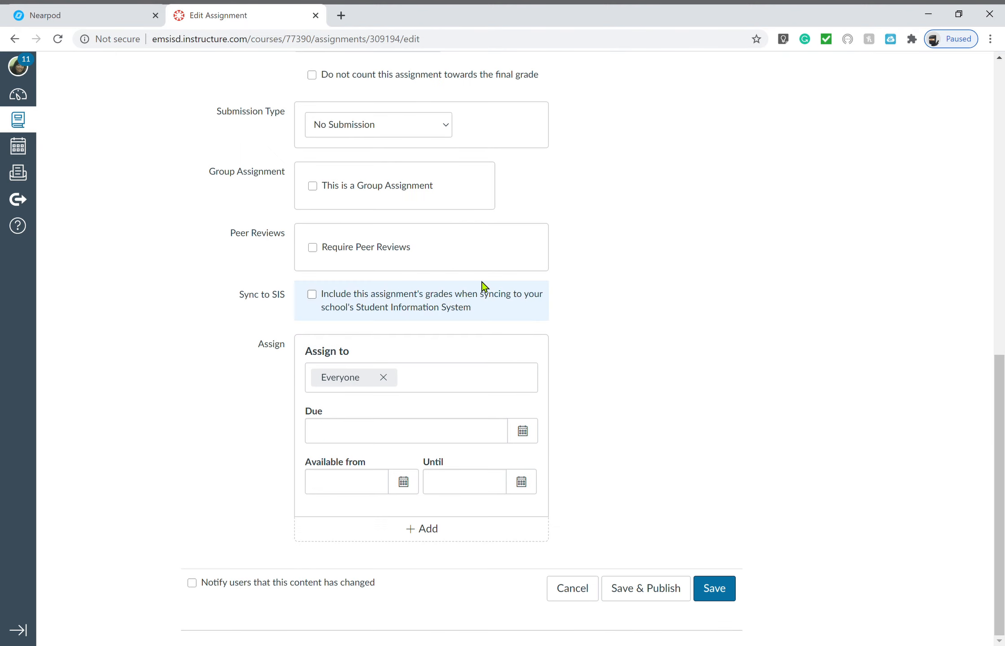
pyautogui.click(398, 210)
pyautogui.click(496, 222)
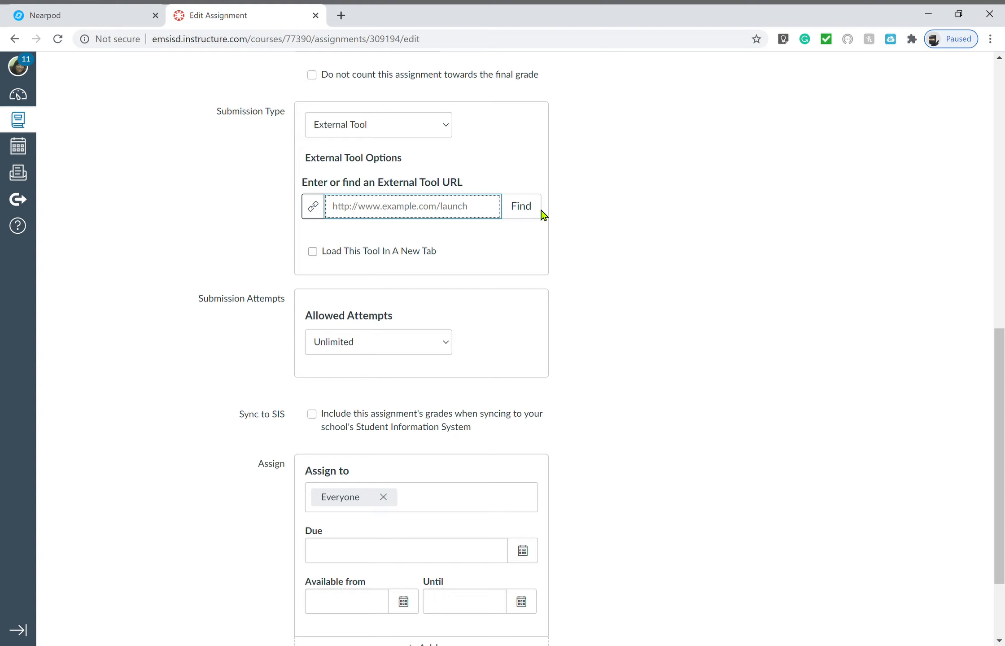
pyautogui.click(96, 18)
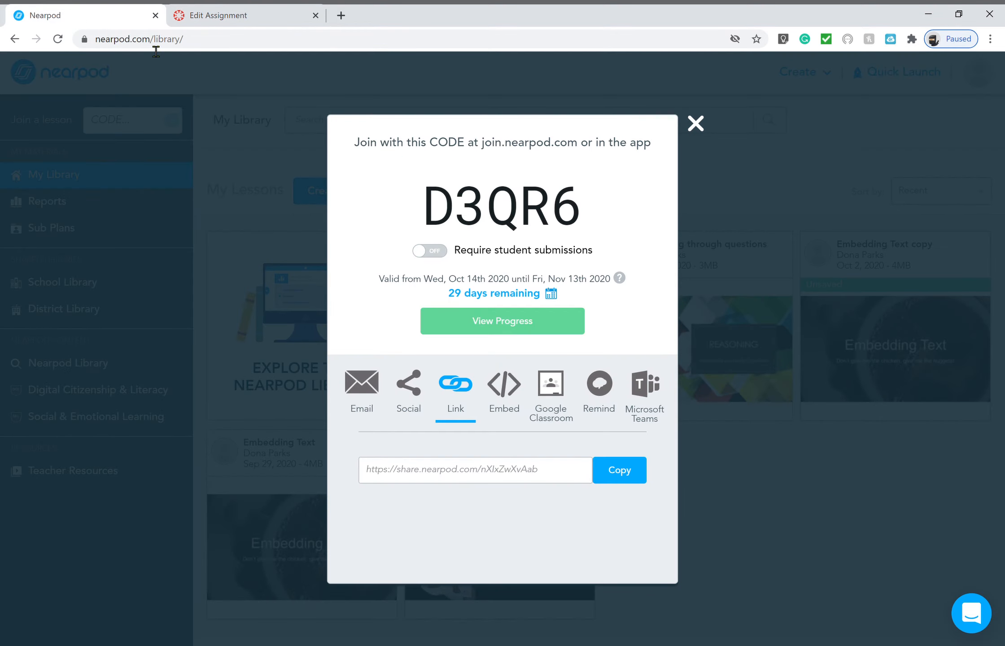
# Back in Canvas, choose Nearpod from the external tools list for the assignment
pyautogui.click(236, 14)
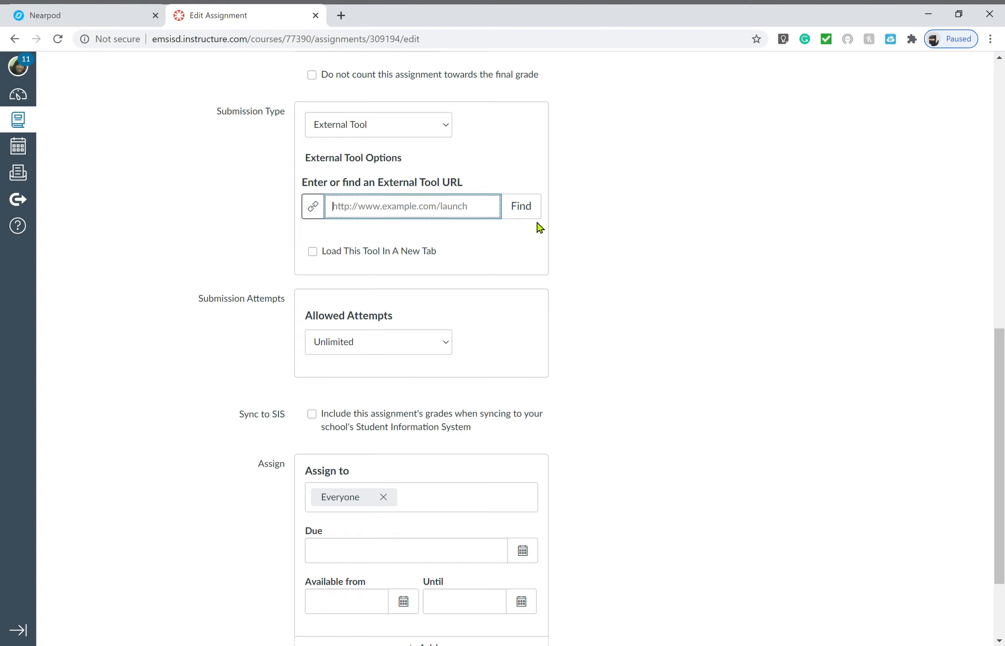
pyautogui.click(522, 208)
pyautogui.scroll(-5, 516, 390)
pyautogui.scroll(-3, 517, 390)
pyautogui.click(514, 386)
pyautogui.click(437, 400)
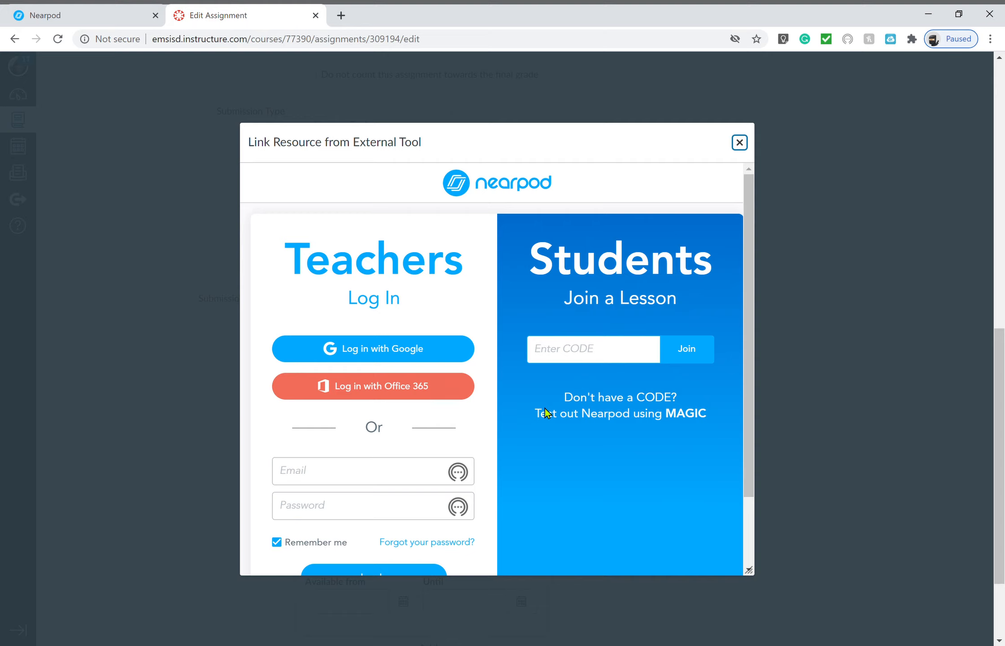
# Cancel the Nearpod login and close the external tool chooser, leaving the URL empty
pyautogui.scroll(-2, 546, 412)
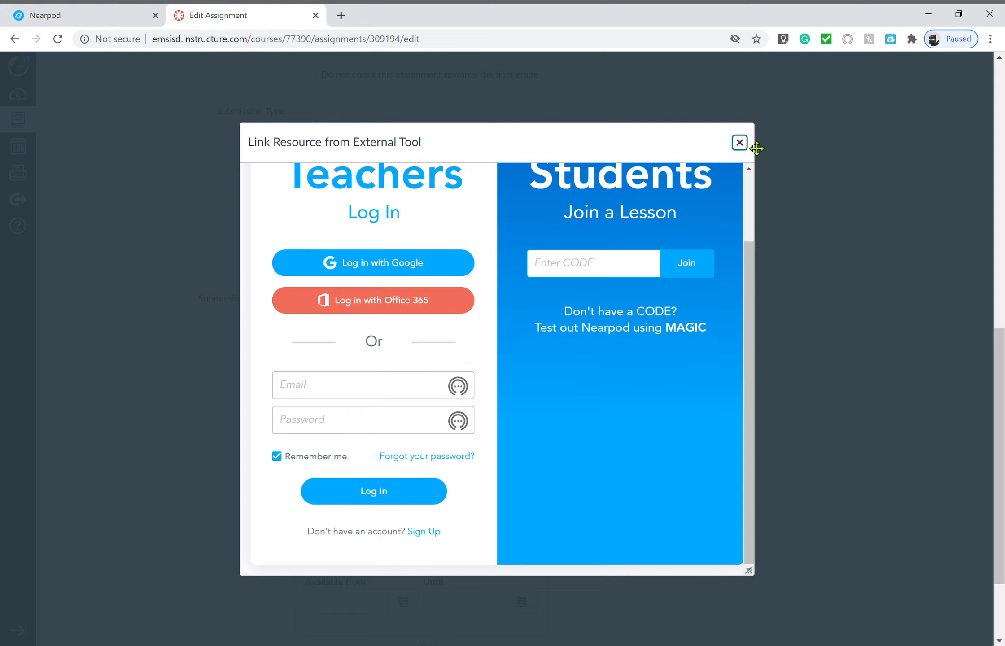
pyautogui.click(740, 143)
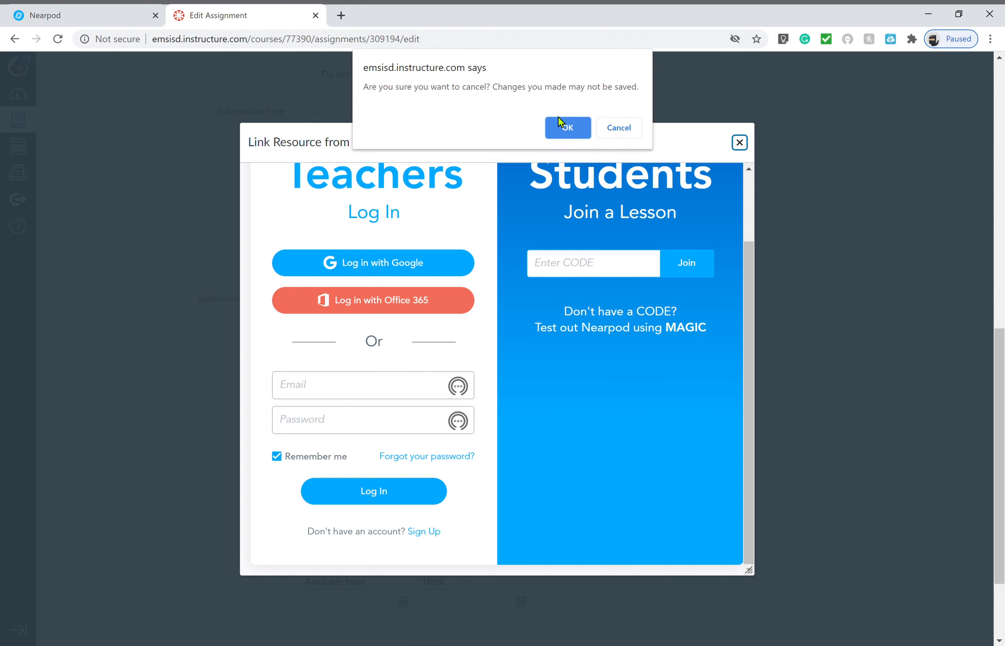
pyautogui.click(566, 128)
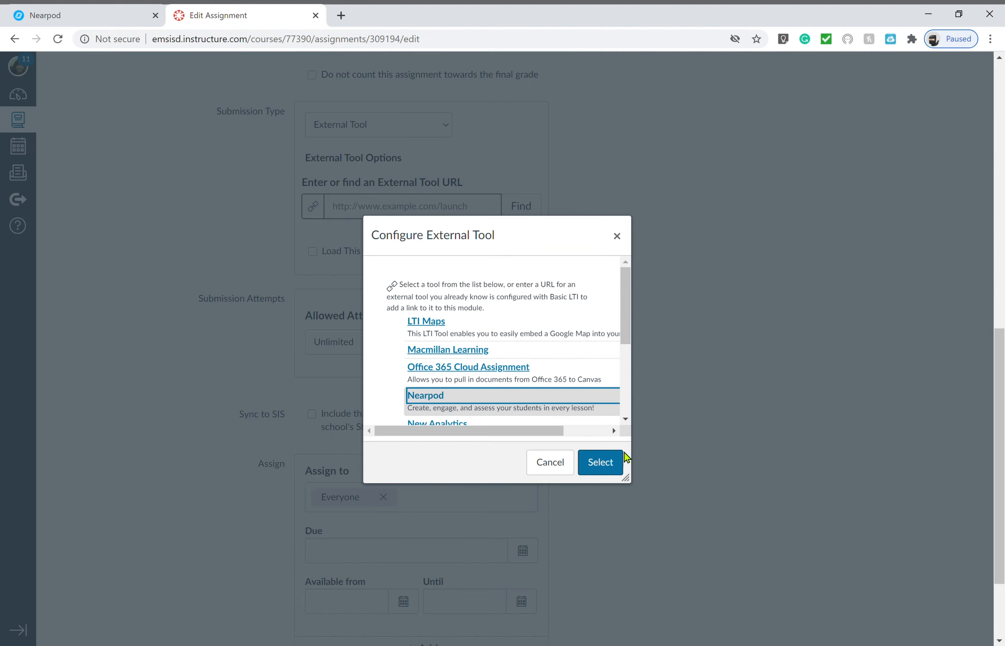
pyautogui.click(607, 470)
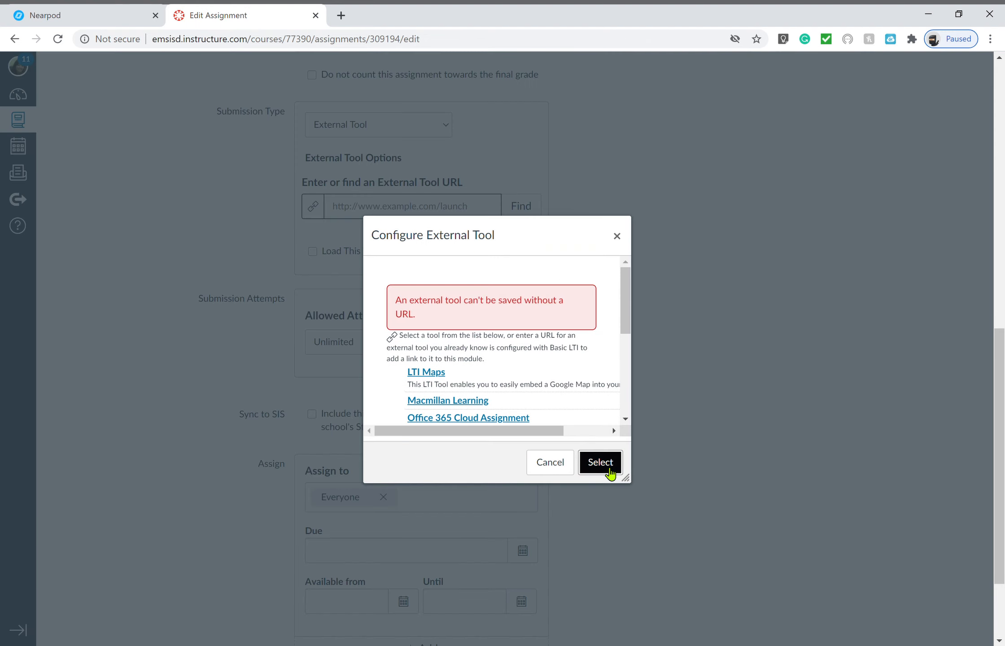
pyautogui.scroll(-3, 544, 374)
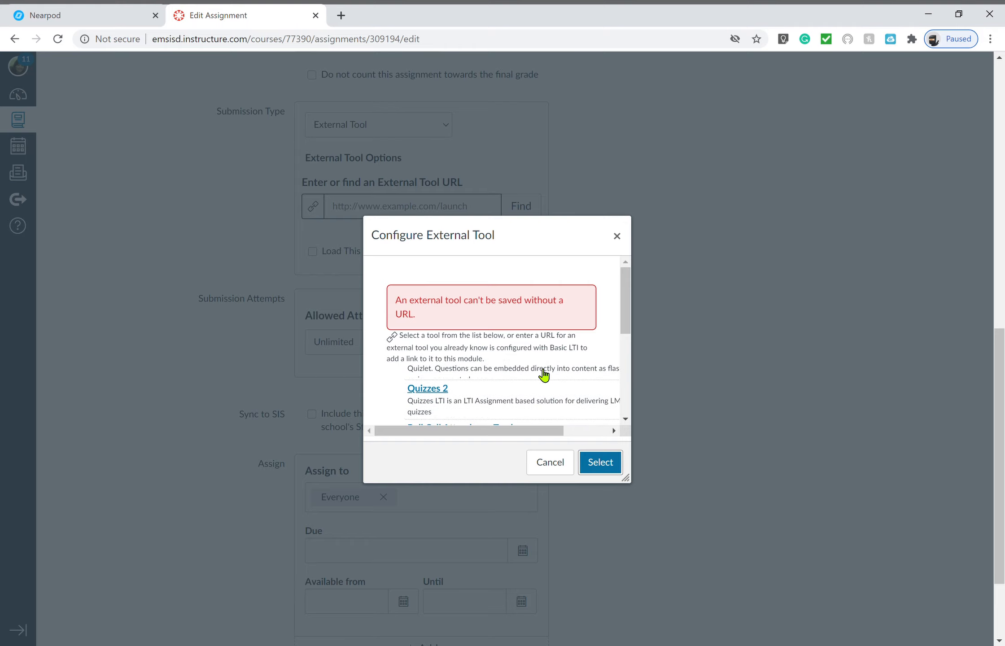
pyautogui.click(553, 465)
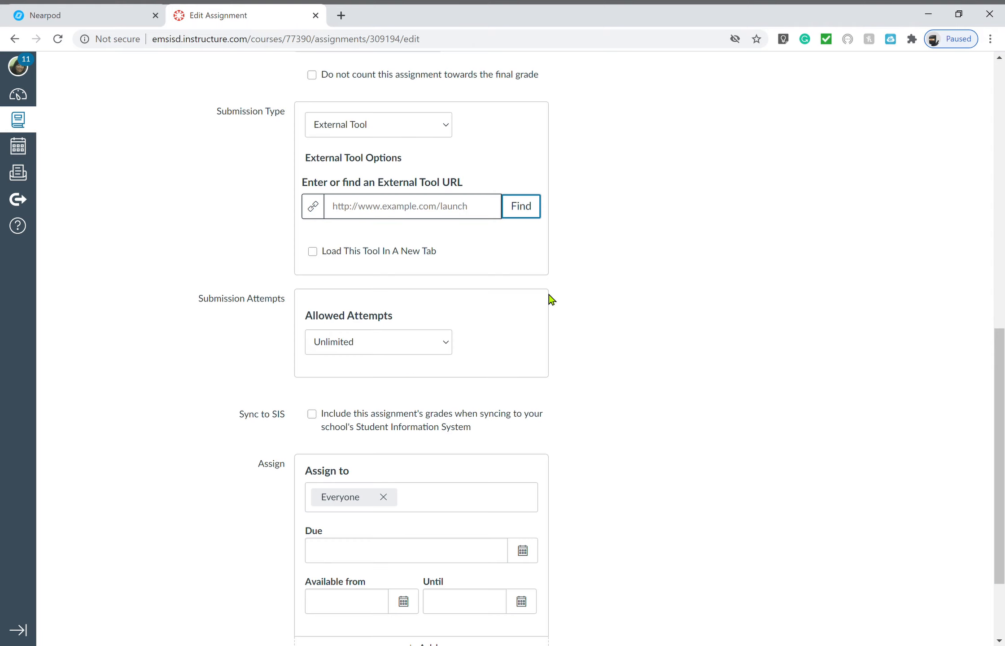
# Set the assignment's Points to 100
pyautogui.scroll(7, 552, 299)
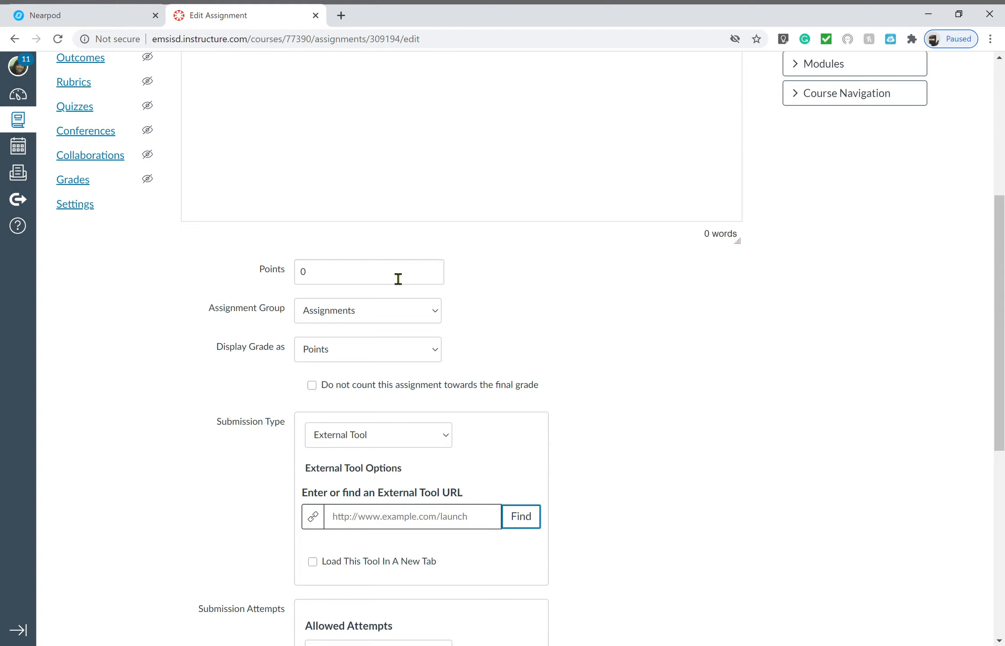
pyautogui.click(398, 278)
pyautogui.write('100')
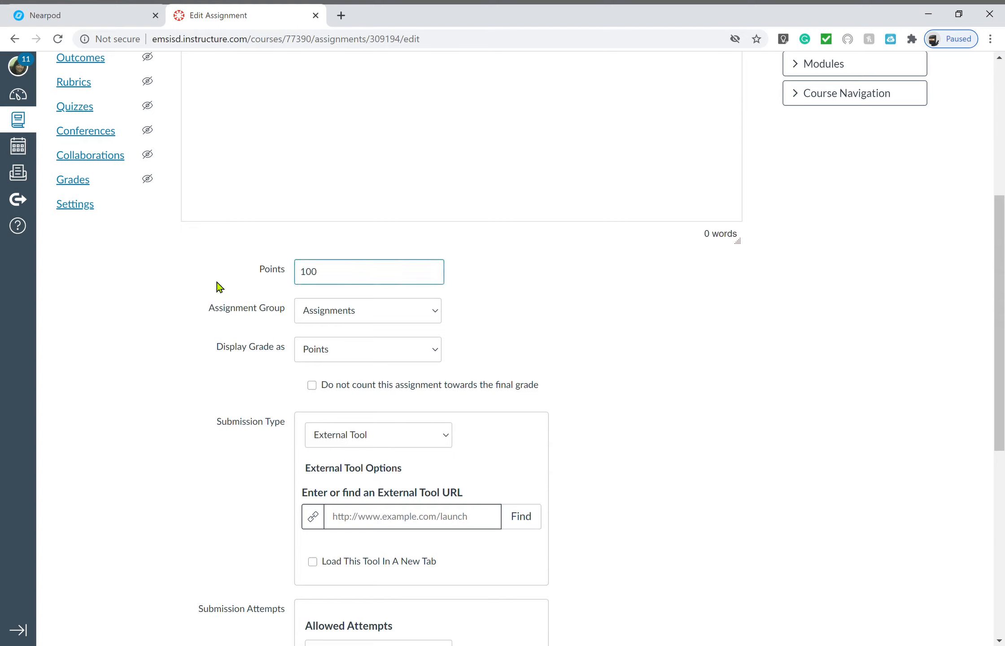